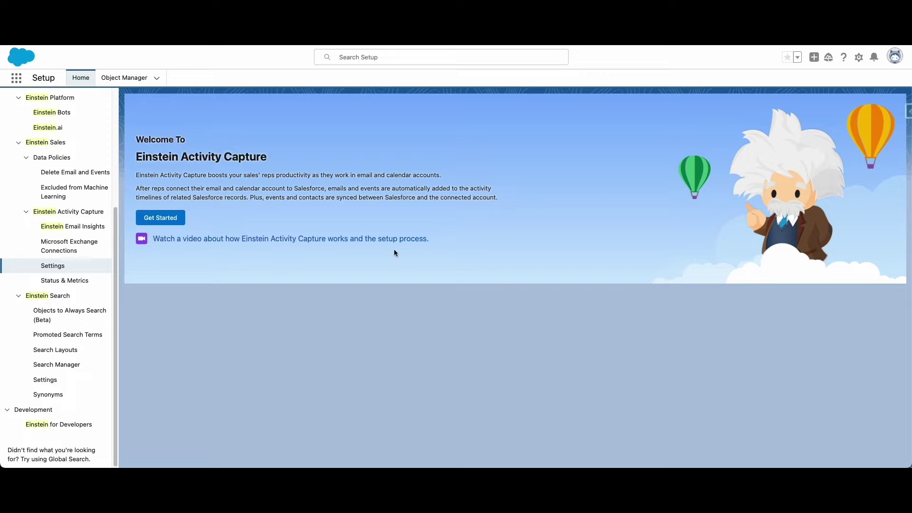
Step: Start Einstein Activity Capture setup with Get Started to bring up the Try Einstein terms
{"action": "left_click", "coordinate": [177, 218]}
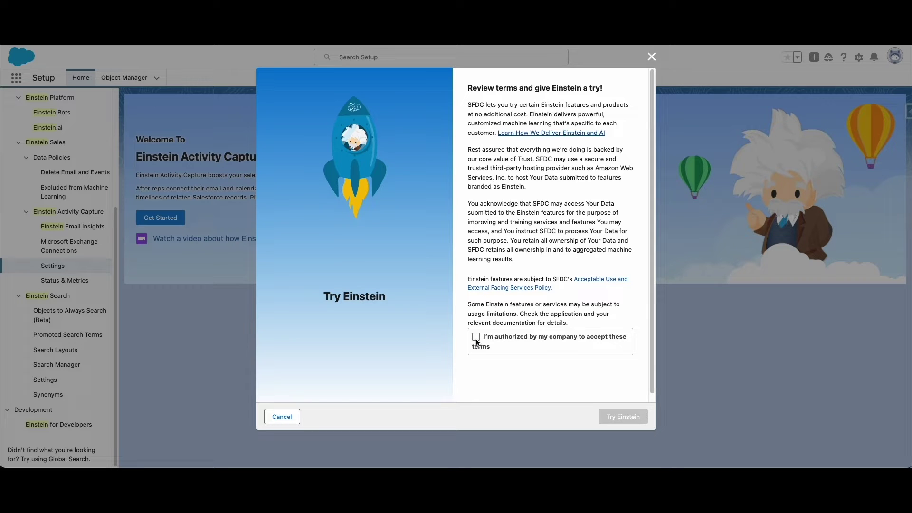
Step: Accept the Einstein terms, keep Google G Suite as the service, and select User Level authentication
{"action": "left_click", "coordinate": [477, 340]}
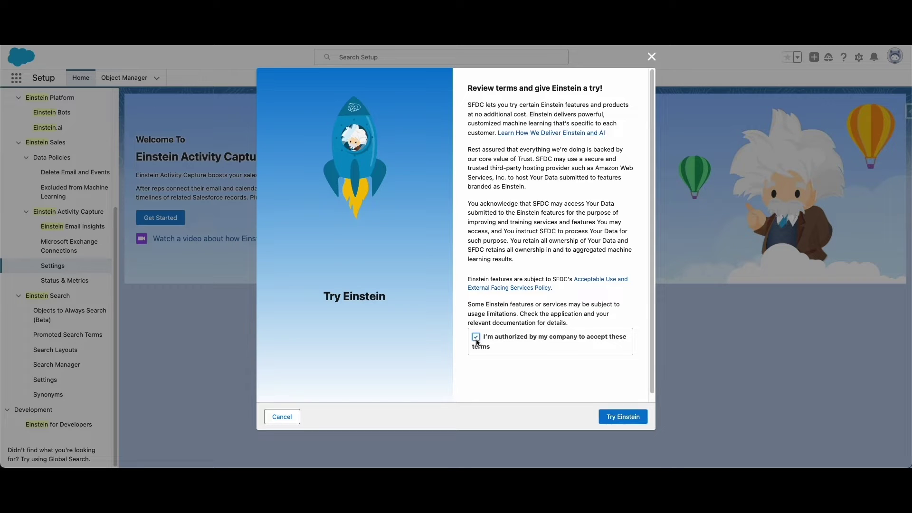
{"action": "left_click", "coordinate": [622, 418]}
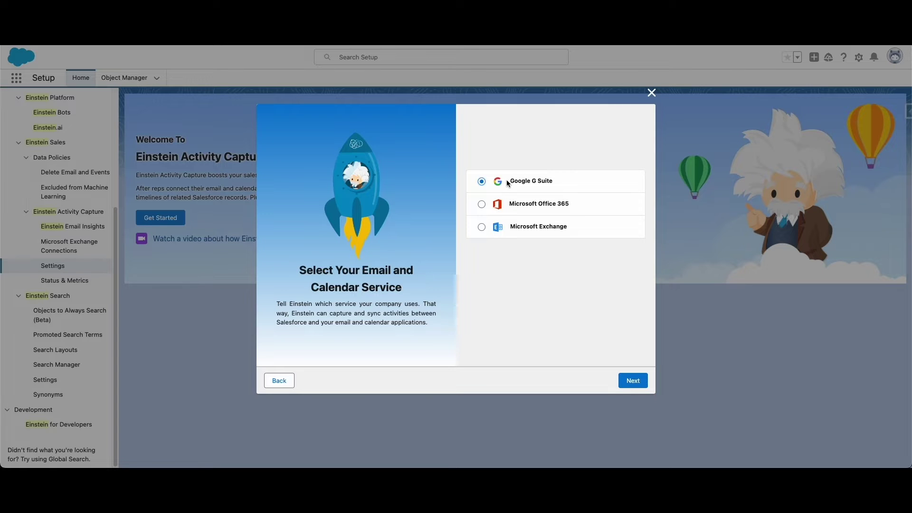
{"action": "left_click", "coordinate": [636, 383]}
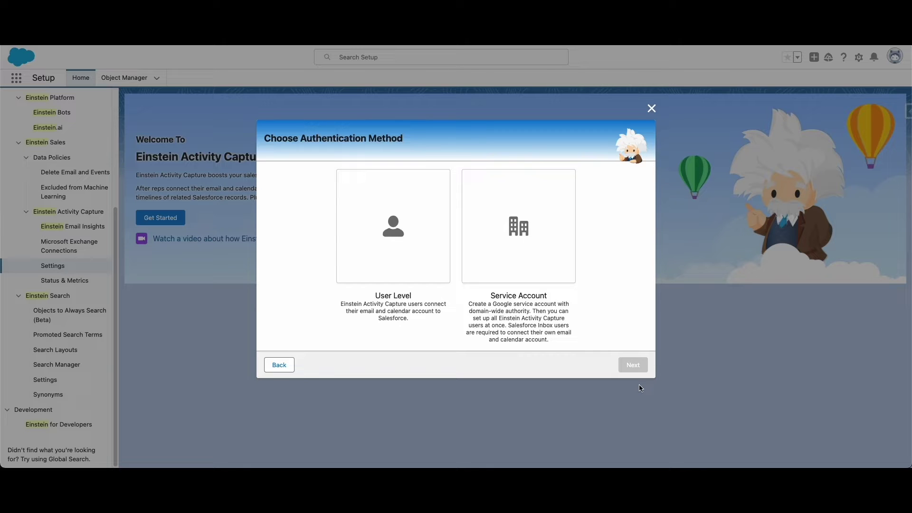
{"action": "left_click", "coordinate": [397, 255]}
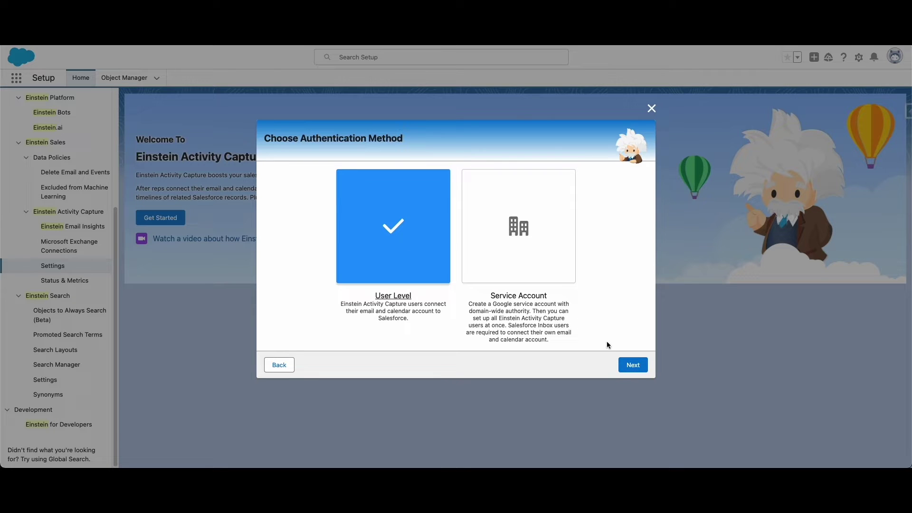
Step: Name the new capture configuration 'Google Connection'
{"action": "left_click", "coordinate": [629, 365]}
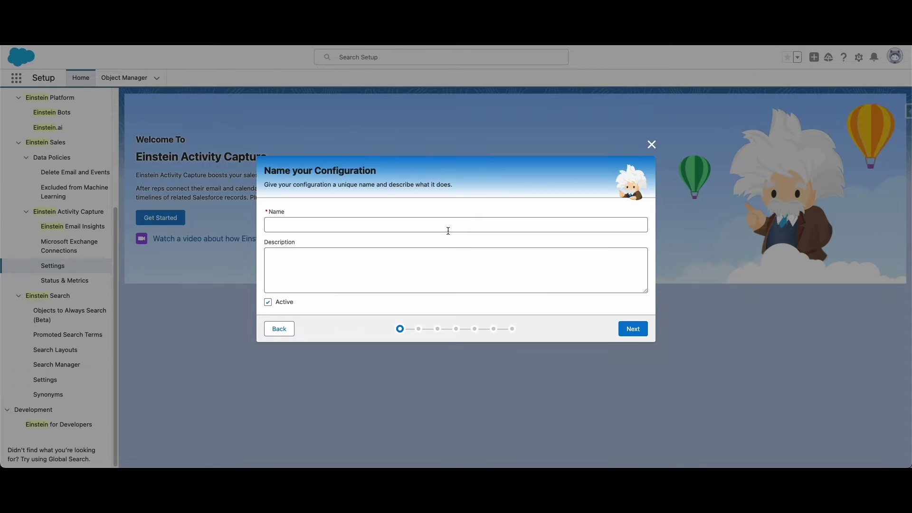
{"action": "left_click", "coordinate": [448, 230]}
{"action": "type", "text": "Goog"}
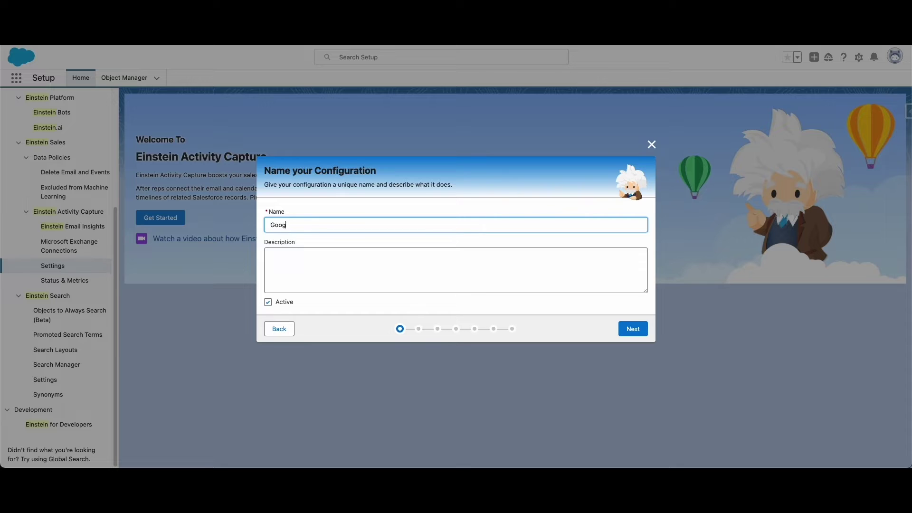
{"action": "type", "text": "le Connection"}
{"action": "left_click", "coordinate": [641, 330]}
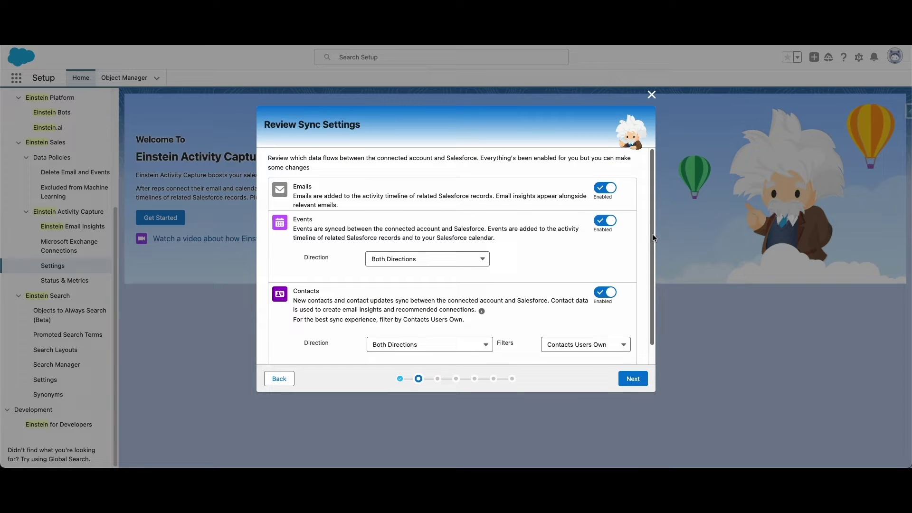
Step: Keep the default sync settings and advanced settings to reach Add Users and Profiles
{"action": "scroll", "coordinate": [653, 238], "scroll_direction": "down", "scroll_amount": 2}
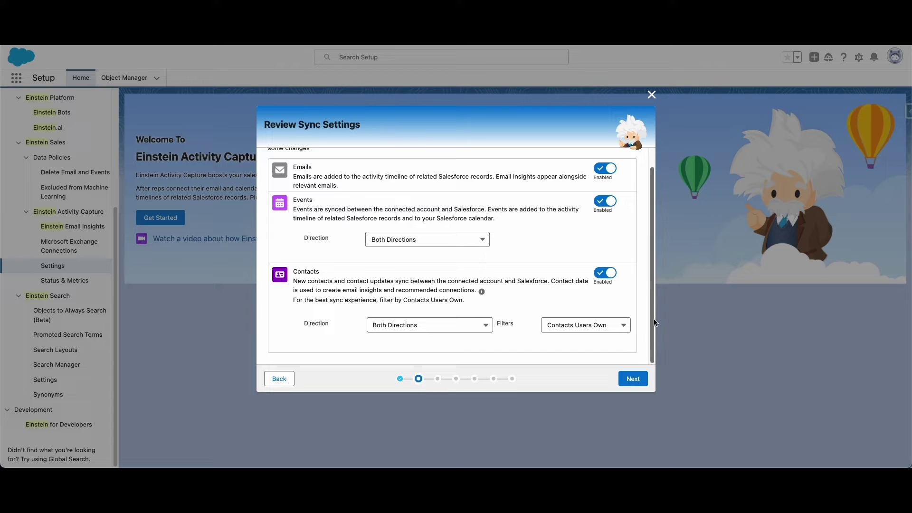
{"action": "left_click", "coordinate": [634, 380]}
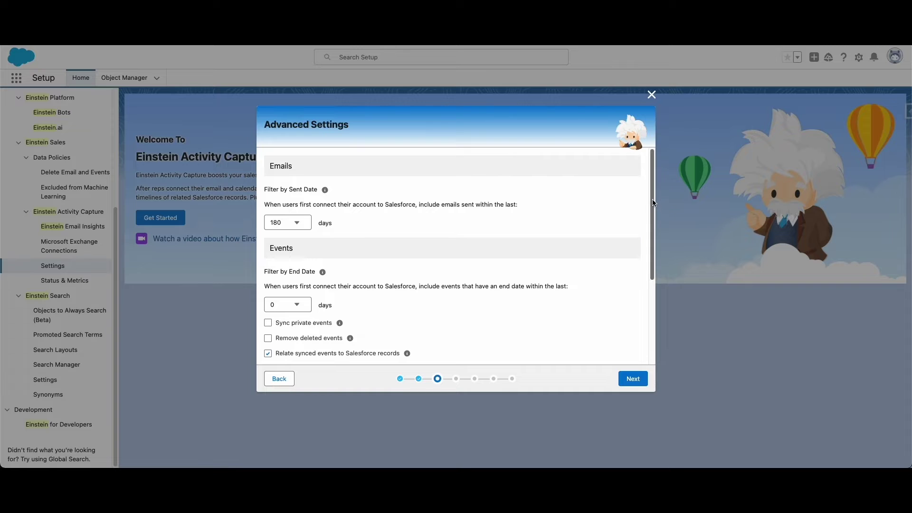
{"action": "scroll", "coordinate": [650, 204], "scroll_direction": "down", "scroll_amount": 2}
{"action": "scroll", "coordinate": [650, 218], "scroll_direction": "down", "scroll_amount": 4}
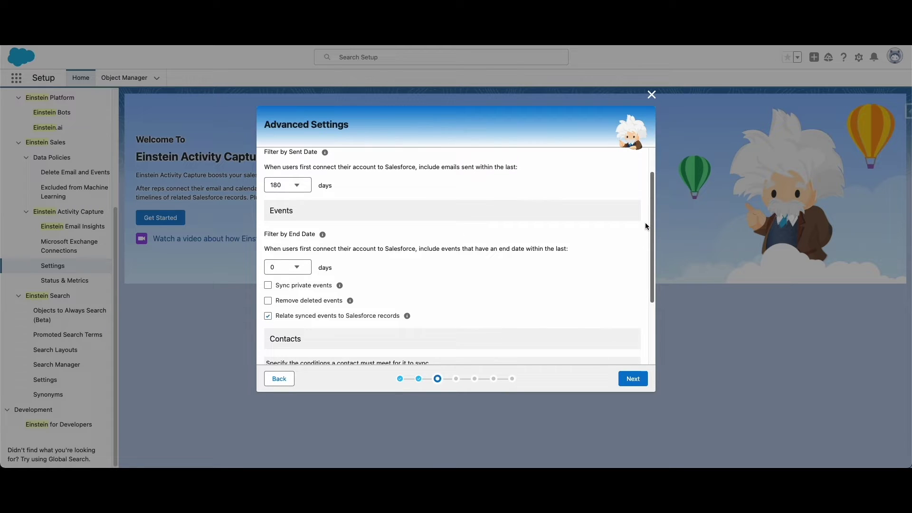
{"action": "scroll", "coordinate": [642, 252], "scroll_direction": "down", "scroll_amount": 4}
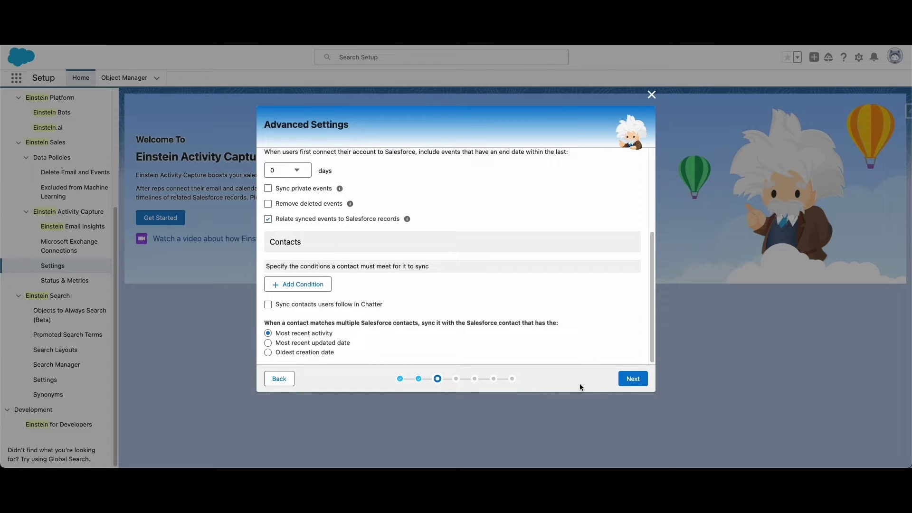
{"action": "left_click", "coordinate": [633, 378]}
Step: Search by Profiles and add Standard User and System Administrator to the selected list
{"action": "left_click", "coordinate": [387, 177]}
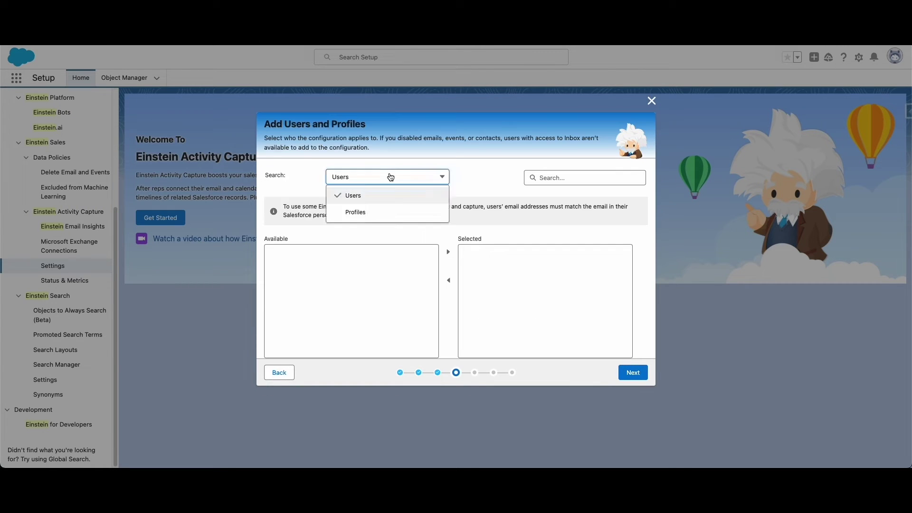
{"action": "left_click", "coordinate": [366, 212]}
{"action": "scroll", "coordinate": [436, 286], "scroll_direction": "down", "scroll_amount": 5}
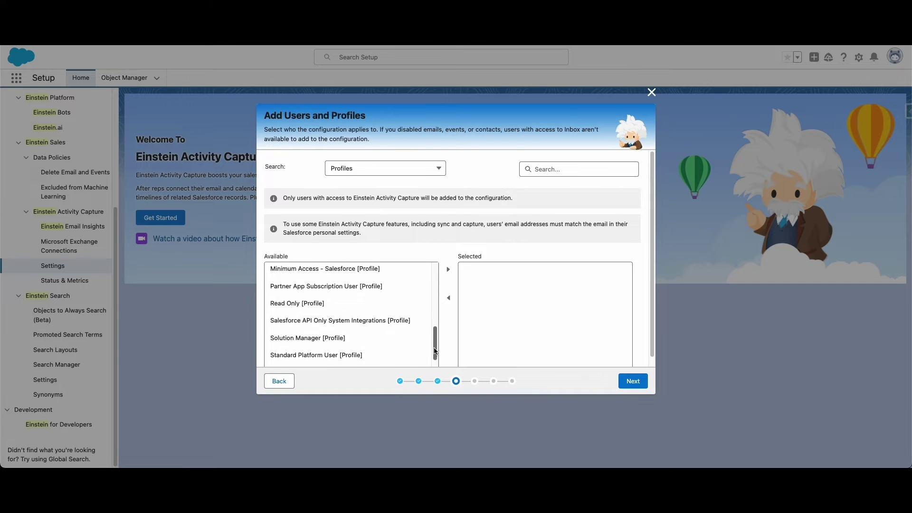
{"action": "left_click", "coordinate": [332, 329]}
{"action": "left_click", "coordinate": [448, 269]}
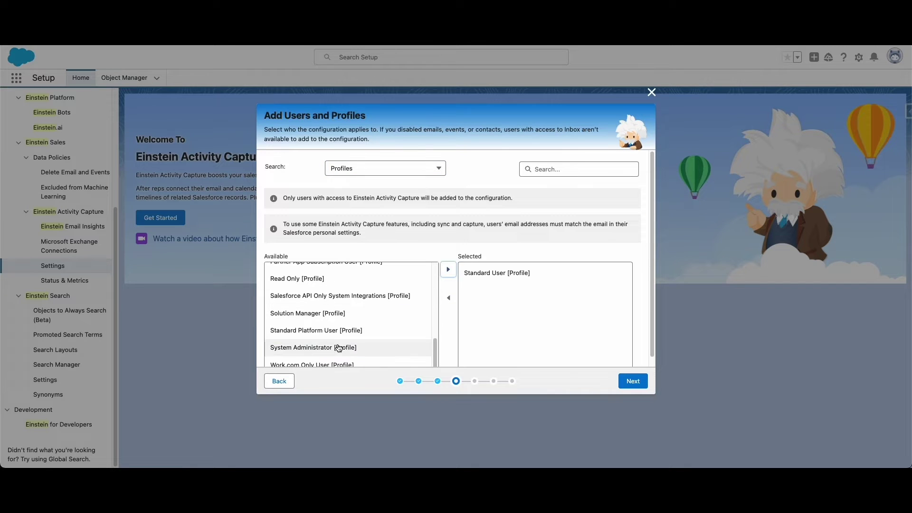
{"action": "left_click", "coordinate": [342, 348]}
{"action": "left_click", "coordinate": [448, 269]}
Step: Leave exclusions empty, share activities with Everyone, finish, and show the Configurations list
{"action": "left_click", "coordinate": [621, 381]}
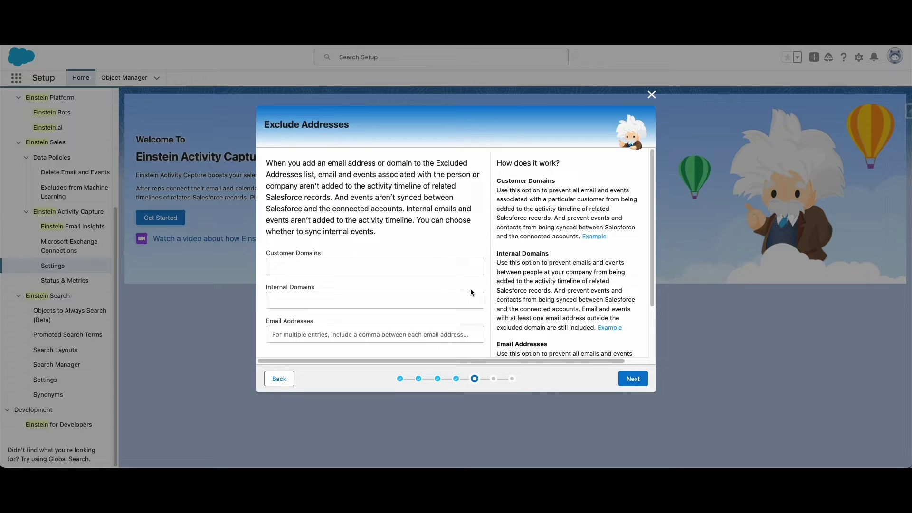
{"action": "left_click", "coordinate": [634, 379]}
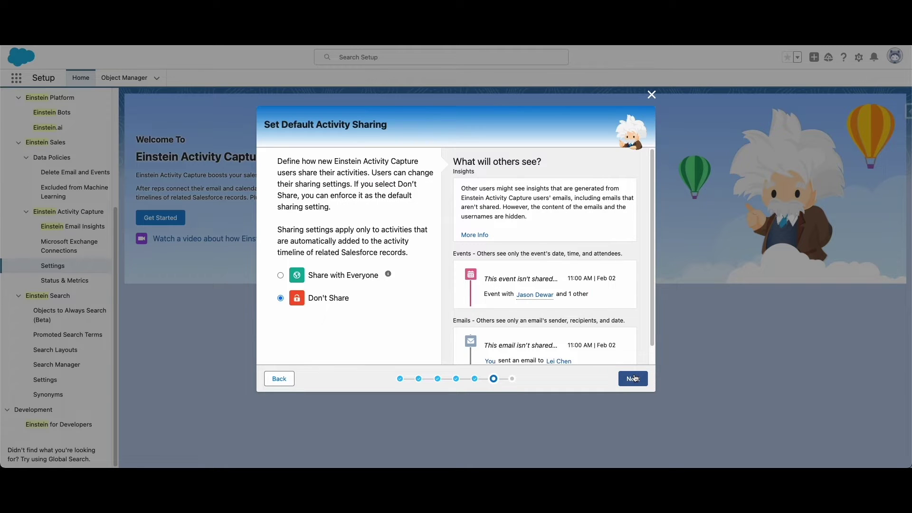
{"action": "left_click", "coordinate": [281, 276]}
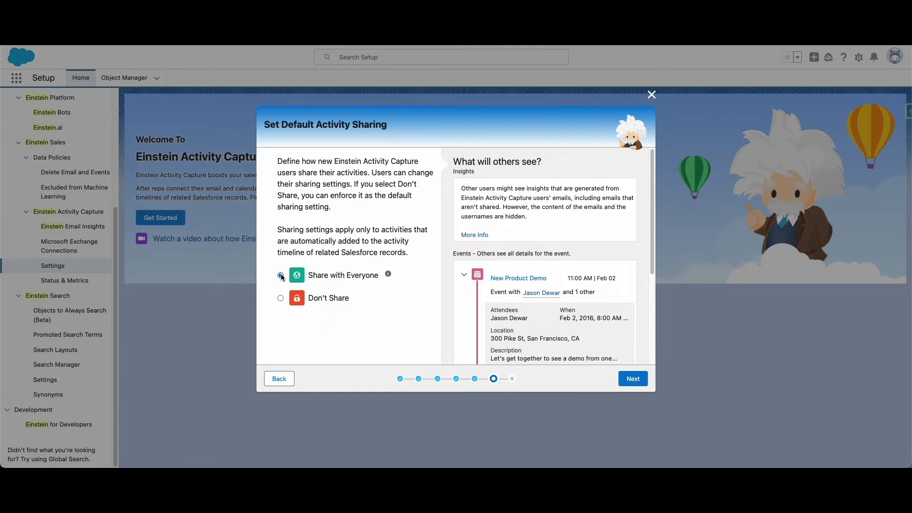
{"action": "scroll", "coordinate": [502, 261], "scroll_direction": "down", "scroll_amount": 2}
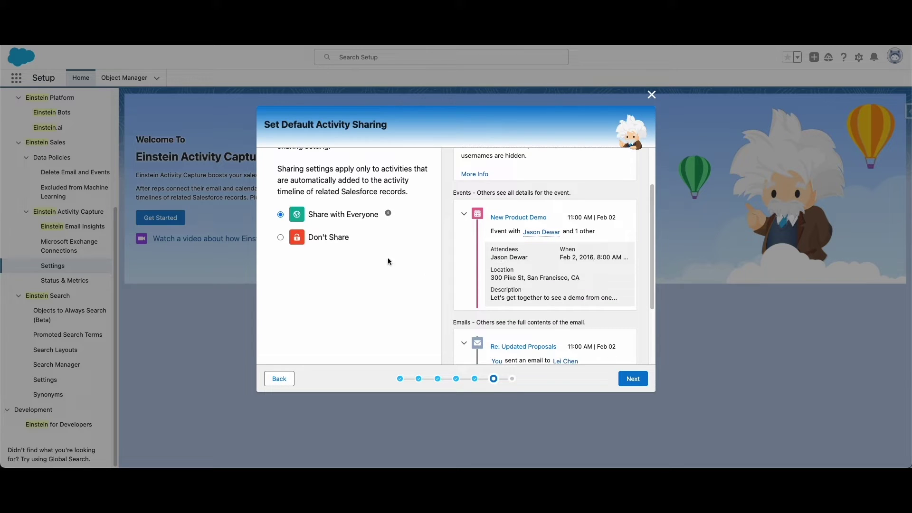
{"action": "left_click", "coordinate": [633, 378]}
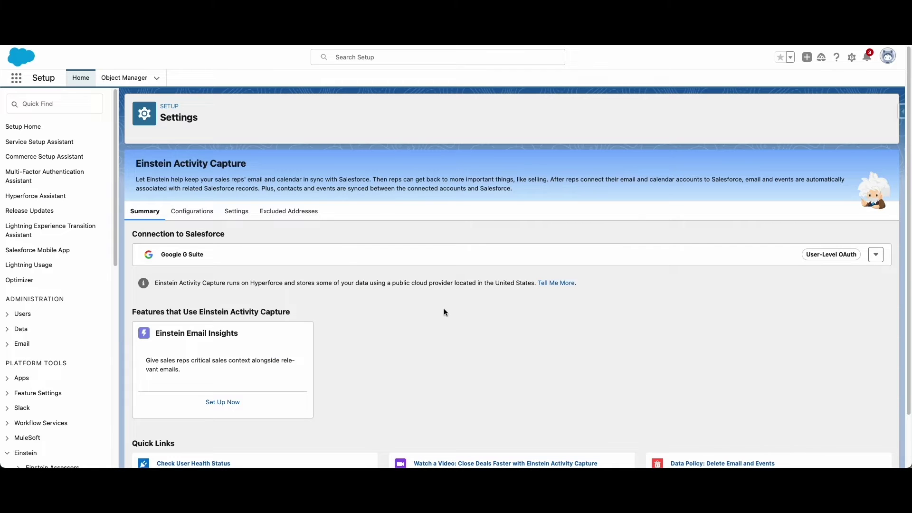
{"action": "left_click", "coordinate": [192, 211]}
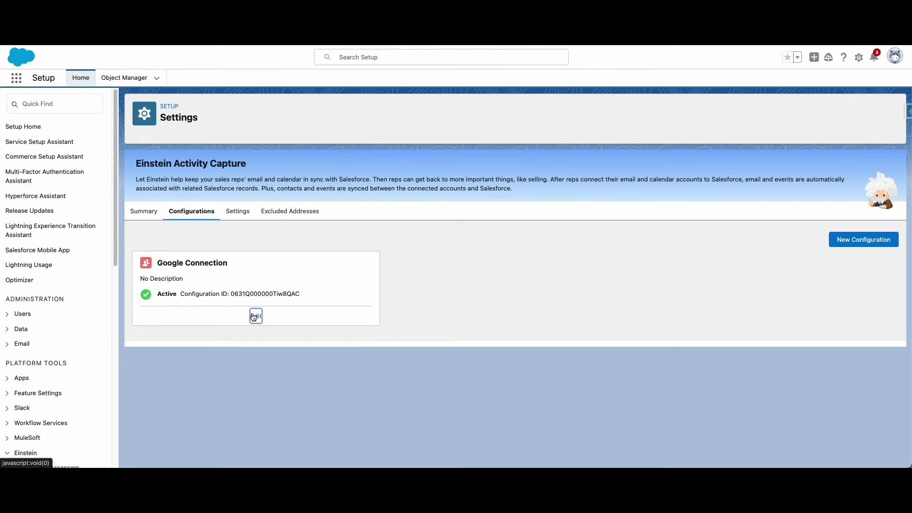
Step: Open the Google Connection configuration, then the Email and Calendar Accounts page in personal settings
{"action": "left_click", "coordinate": [255, 317]}
{"action": "left_click_drag", "start_coordinate": [654, 121], "coordinate": [557, 85]}
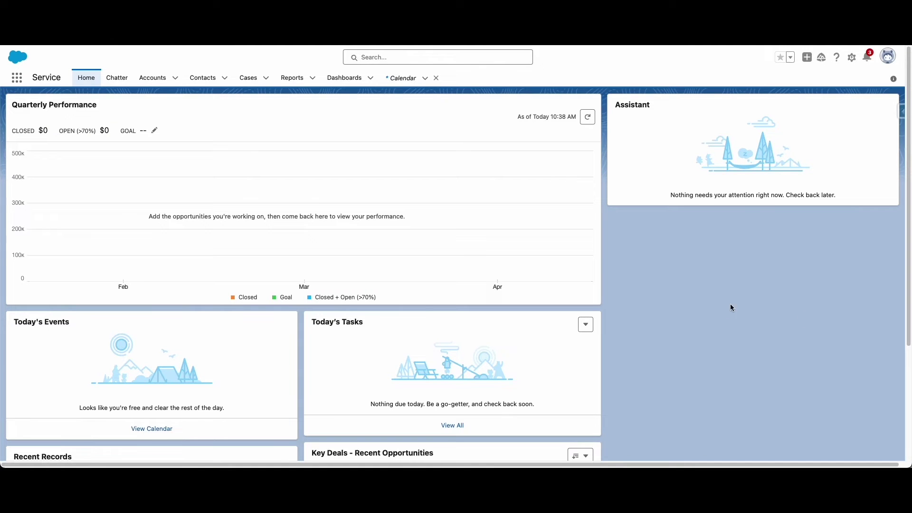
{"action": "left_click", "coordinate": [886, 57]}
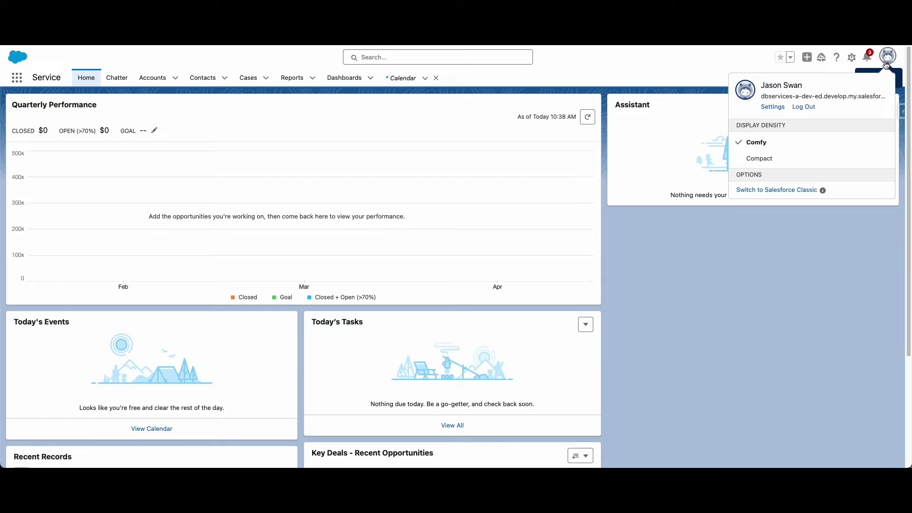
{"action": "left_click", "coordinate": [779, 108]}
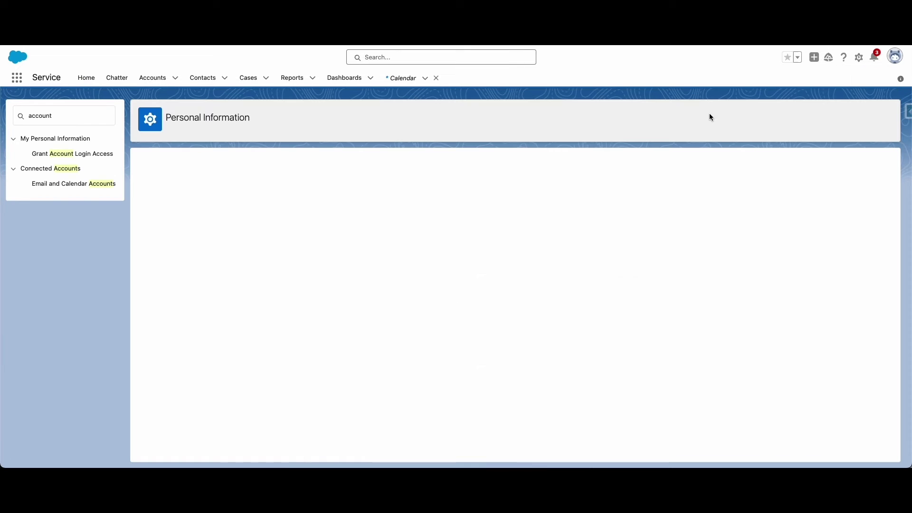
{"action": "left_click", "coordinate": [64, 185]}
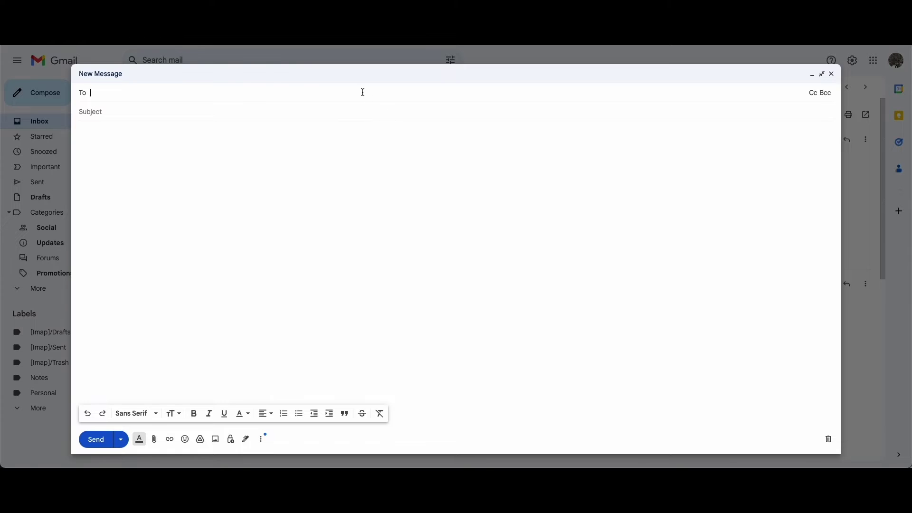
Step: Address a Gmail message to the contact with subject 'Good Meeting' and paste the thank-you body
{"action": "type", "text": "rob"}
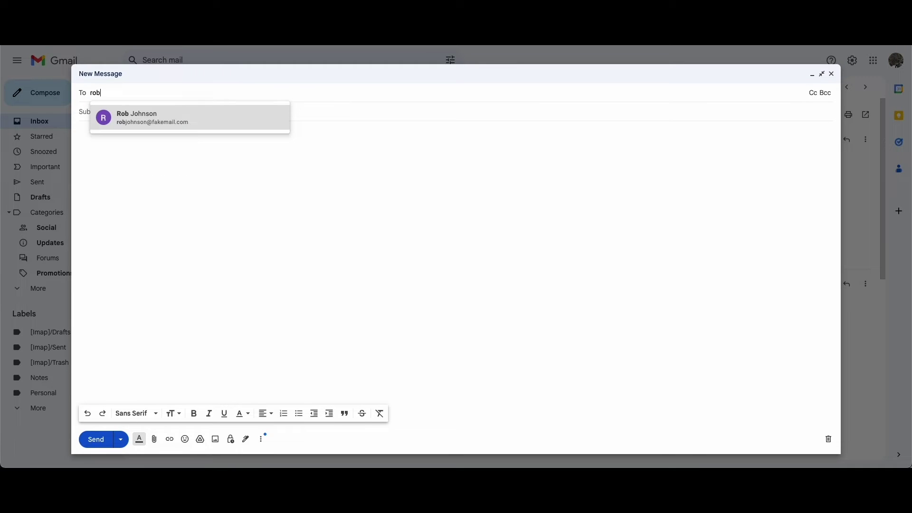
{"action": "left_click", "coordinate": [155, 127]}
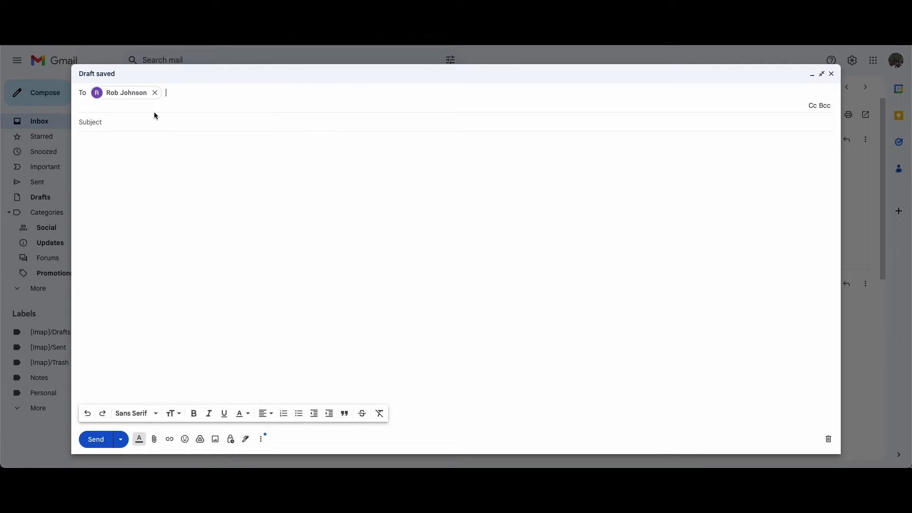
{"action": "left_click", "coordinate": [154, 120]}
{"action": "type", "text": "Good Meet"}
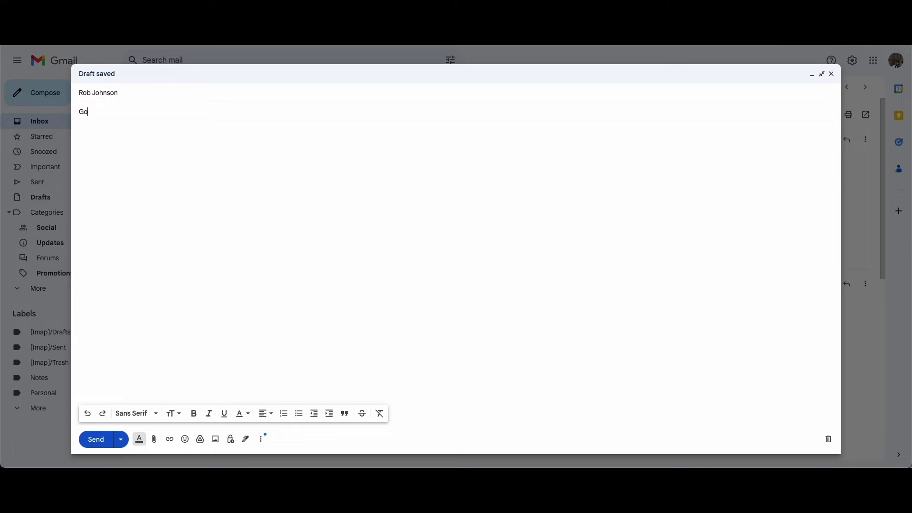
{"action": "type", "text": "ing"}
{"action": "left_click", "coordinate": [151, 156]}
{"action": "type", "text": "Hello Rob,  Thanks for visiting our office! I will forward your project updates to our dev team.  Regards, Jason"}
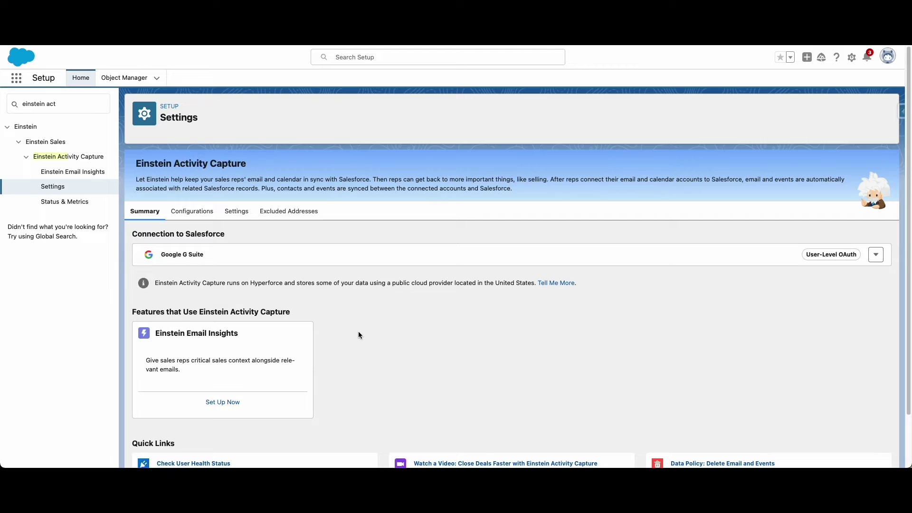
Step: Set up Einstein Email Insights and switch Show Insights to On
{"action": "left_click", "coordinate": [222, 403]}
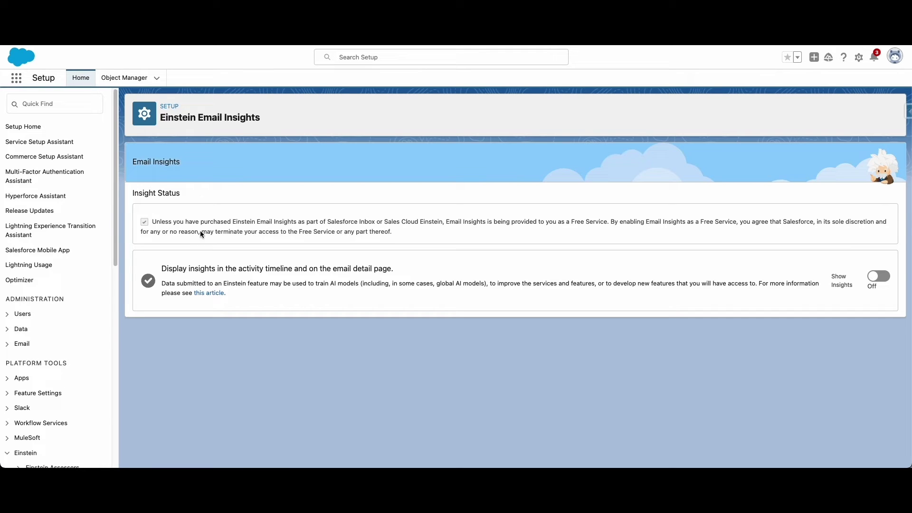
{"action": "left_click", "coordinate": [873, 278]}
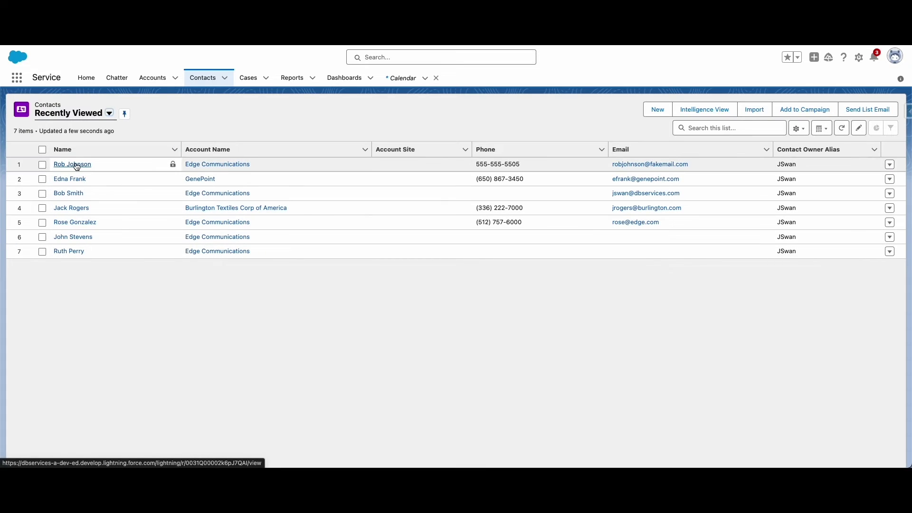
Step: On the contact, expand the Good Meeting email's Commitment Made insight, then view the Wednesday meeting
{"action": "left_click", "coordinate": [76, 164]}
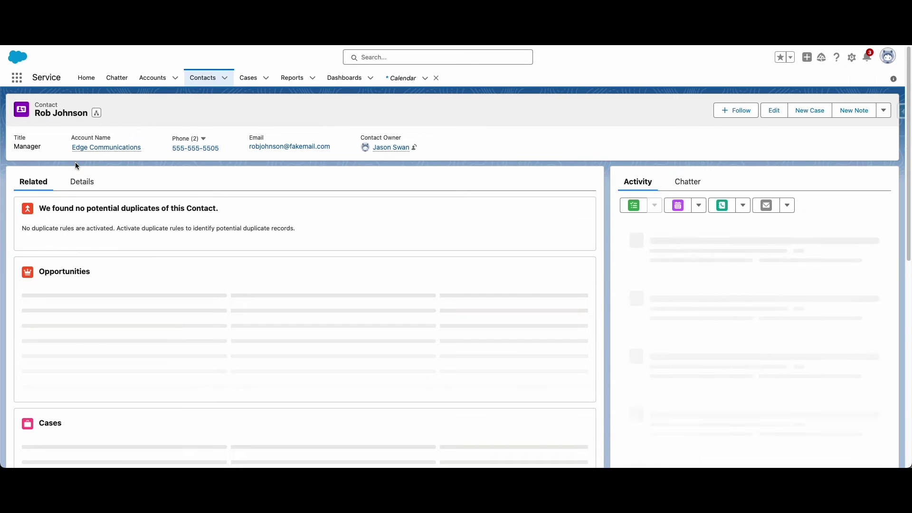
{"action": "scroll", "coordinate": [725, 247], "scroll_direction": "down", "scroll_amount": 1}
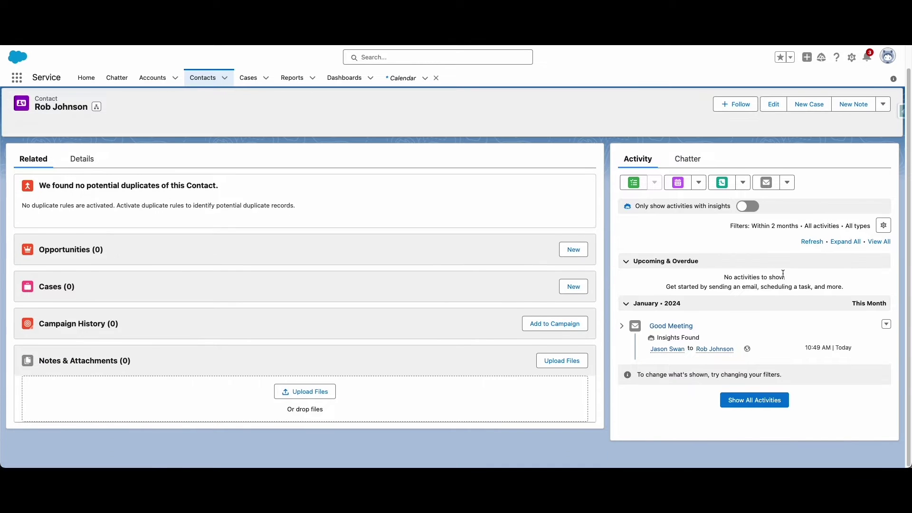
{"action": "left_click", "coordinate": [790, 333]}
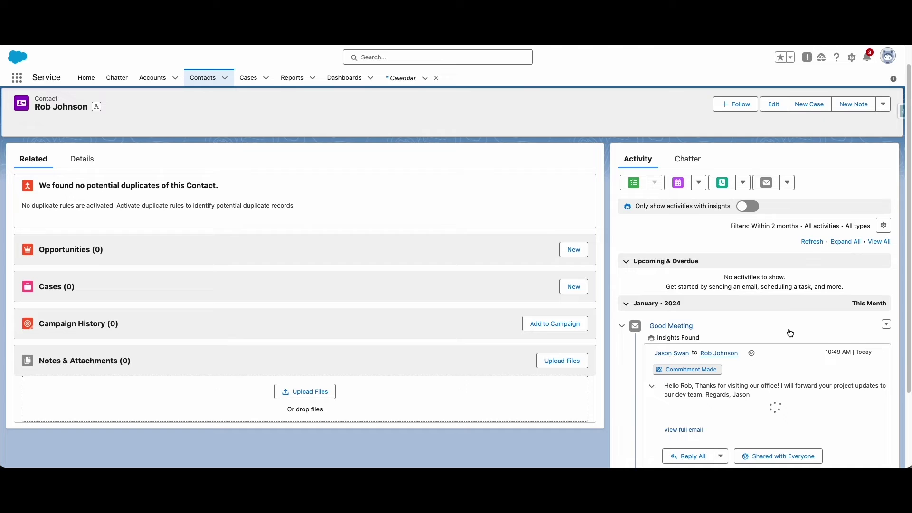
{"action": "scroll", "coordinate": [788, 329], "scroll_direction": "down", "scroll_amount": 3}
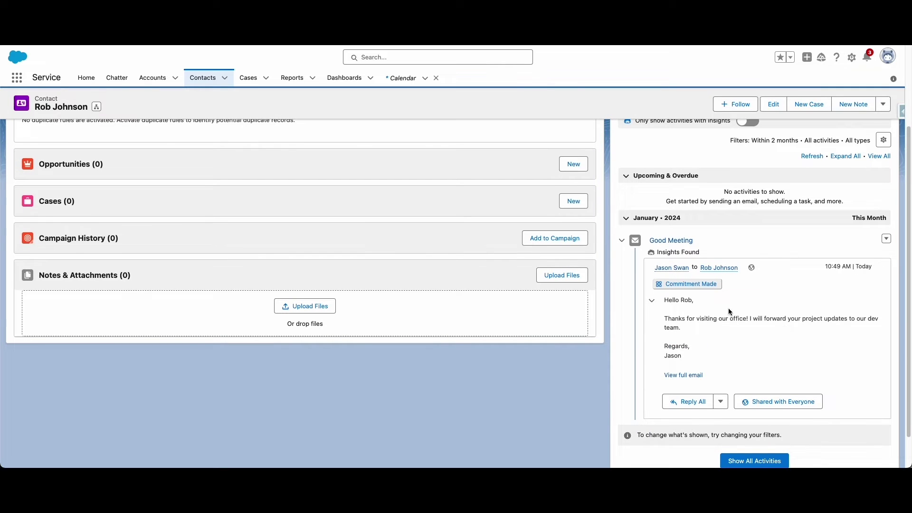
{"action": "left_click", "coordinate": [694, 284]}
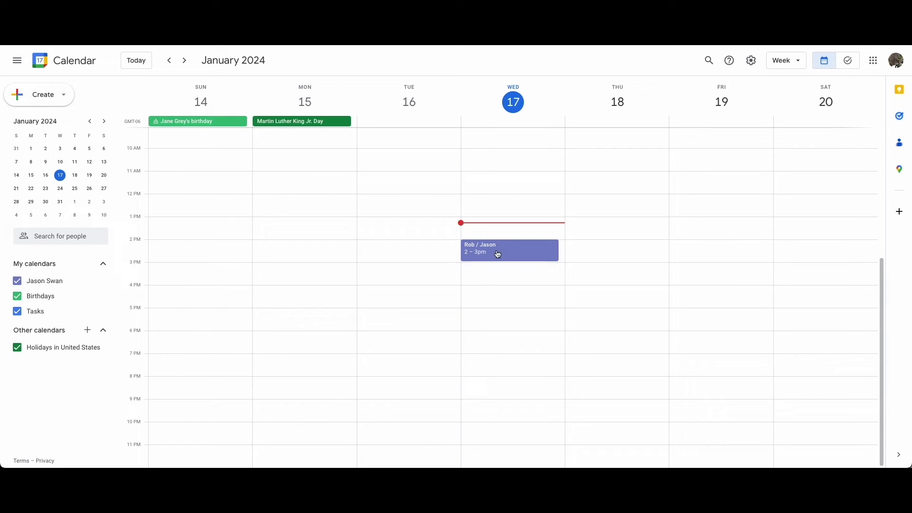
{"action": "left_click", "coordinate": [498, 254]}
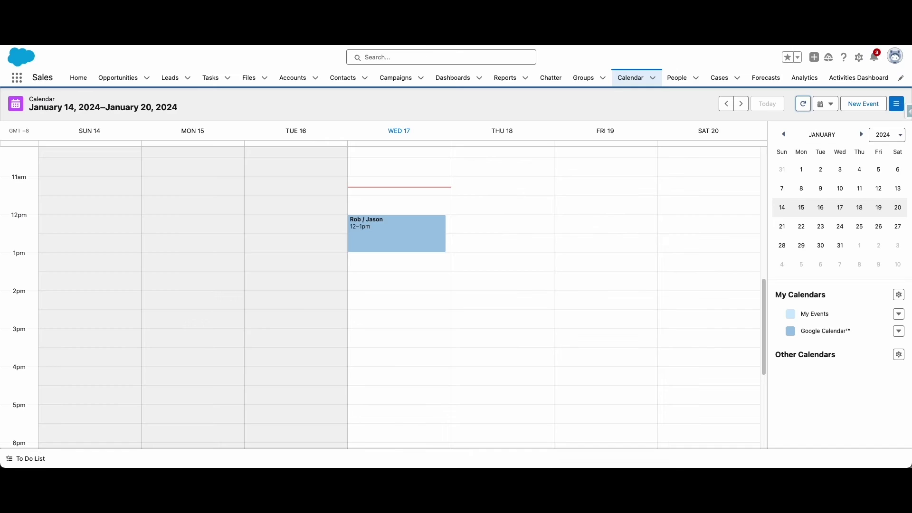
Step: Open the synced Wednesday meeting's full details in Calendar, then its attendee contact's record
{"action": "scroll", "coordinate": [385, 195], "scroll_direction": "up", "scroll_amount": 1}
{"action": "left_click", "coordinate": [386, 270]}
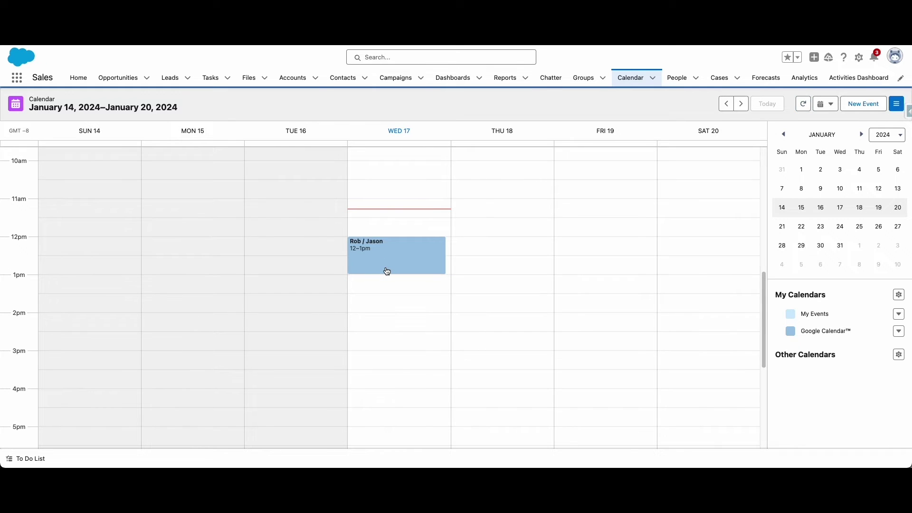
{"action": "left_click", "coordinate": [476, 286]}
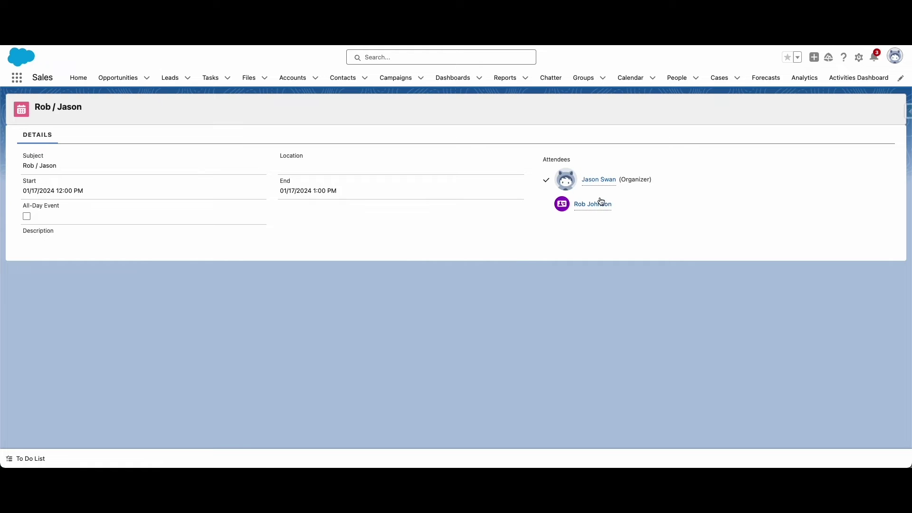
{"action": "left_click", "coordinate": [593, 205]}
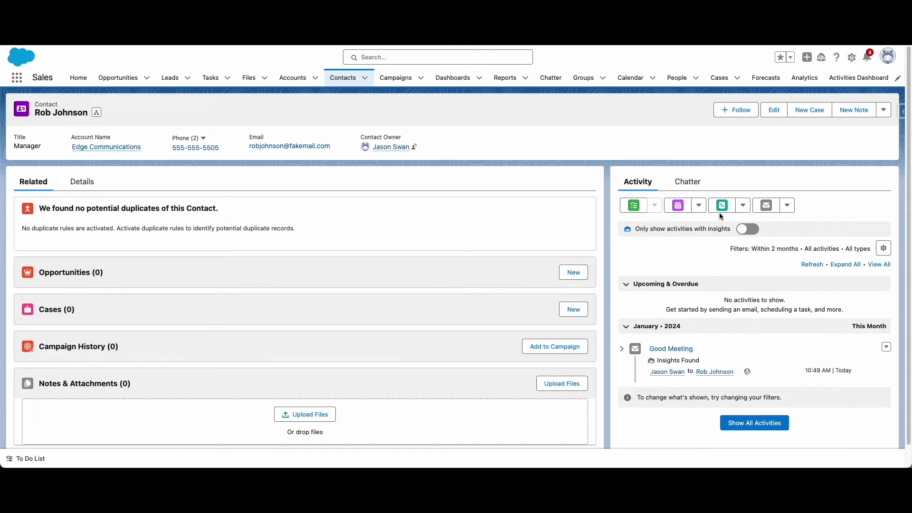
Step: Create and save a Follow-Up Meeting event for the contact on Jan 17, 4:00–5:00 PM
{"action": "left_click", "coordinate": [698, 208]}
{"action": "left_click", "coordinate": [715, 223]}
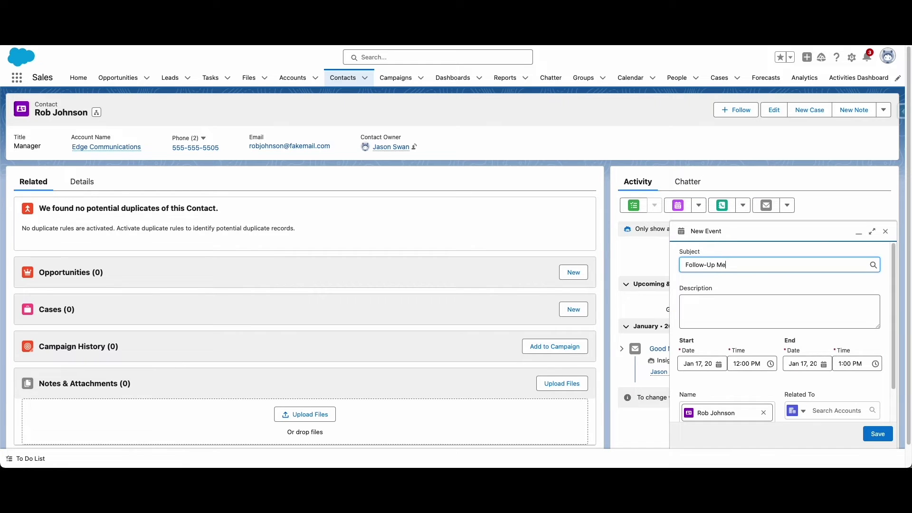
{"action": "scroll", "coordinate": [725, 311], "scroll_direction": "down", "scroll_amount": 1}
{"action": "left_click", "coordinate": [749, 351]}
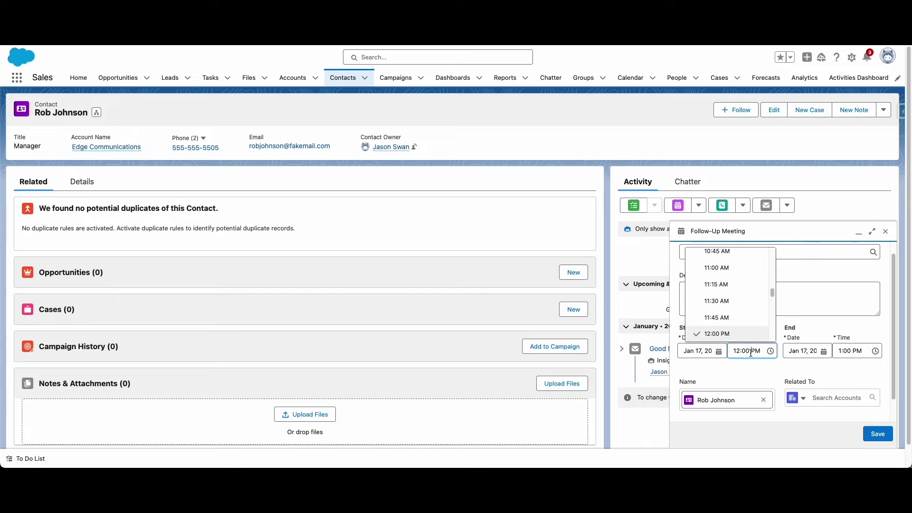
{"action": "scroll", "coordinate": [727, 307], "scroll_direction": "down", "scroll_amount": 3}
{"action": "scroll", "coordinate": [727, 307], "scroll_direction": "down", "scroll_amount": 5}
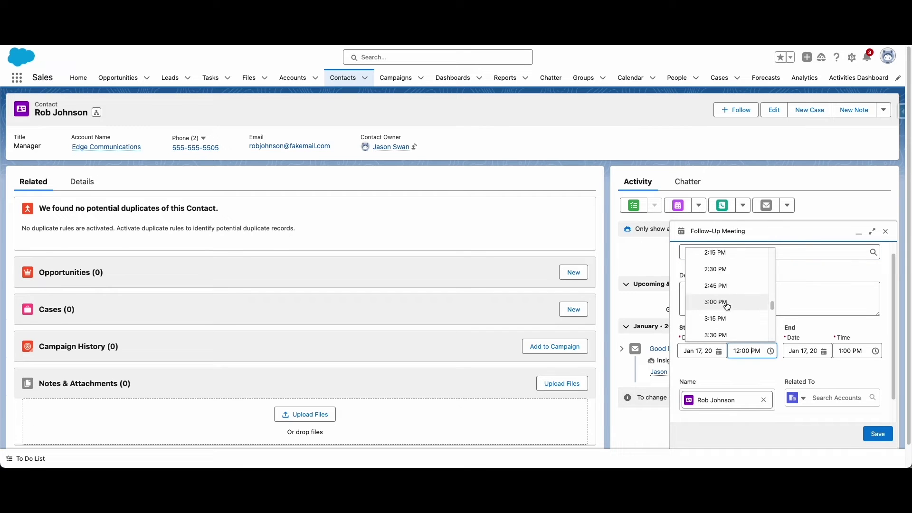
{"action": "left_click", "coordinate": [717, 280]}
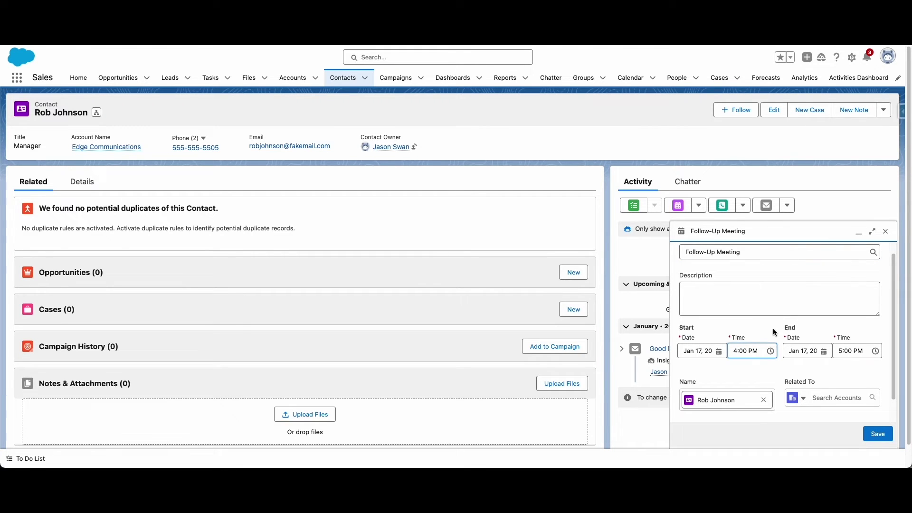
{"action": "left_click", "coordinate": [878, 434]}
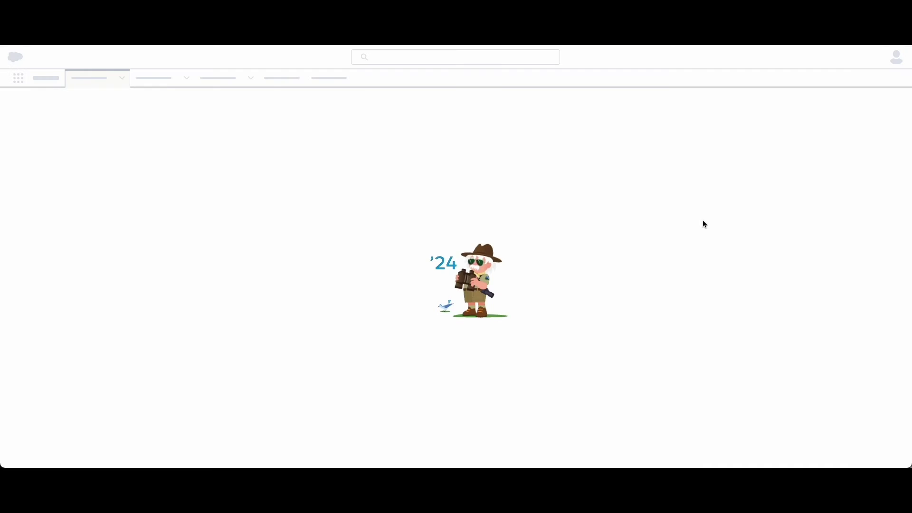
{"action": "scroll", "coordinate": [525, 223], "scroll_direction": "down", "scroll_amount": 8}
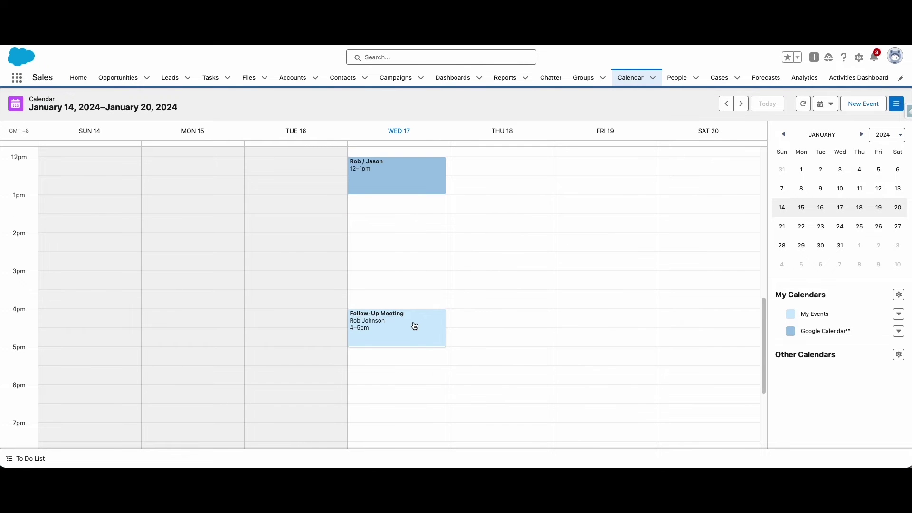
Step: Open the Follow-Up Meeting event to confirm it synced to Wednesday 17, 6–7 PM
{"action": "mouse_move", "coordinate": [414, 326]}
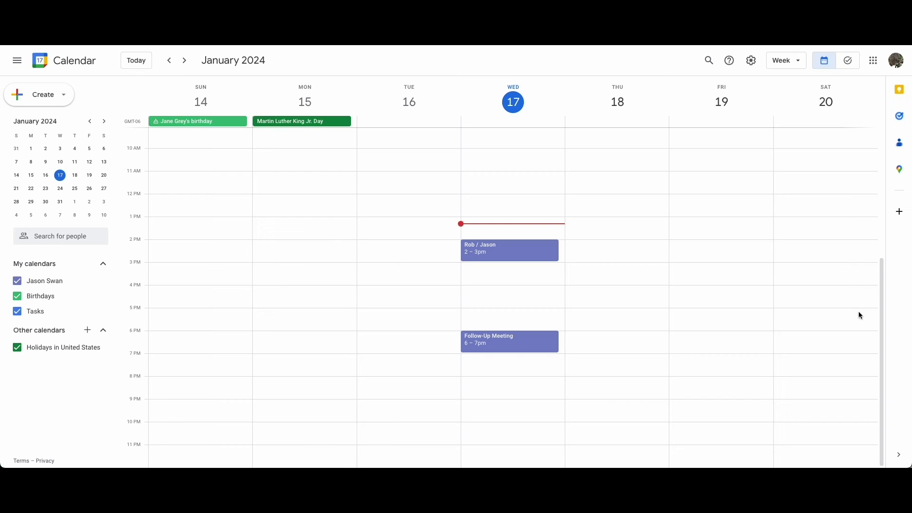
{"action": "left_click", "coordinate": [512, 343]}
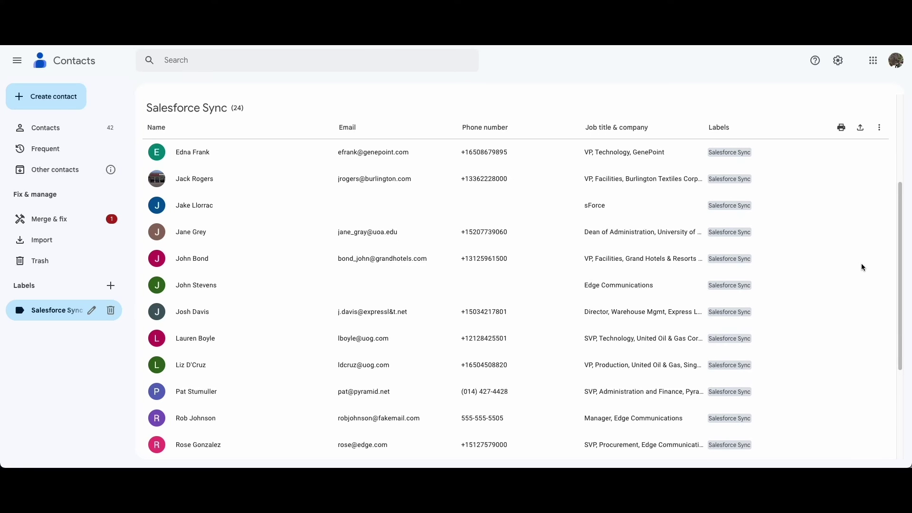
Step: Start a new Google contact with the first and last name, company Edge Communications and job title Manager
{"action": "left_click", "coordinate": [47, 103]}
{"action": "left_click", "coordinate": [59, 122]}
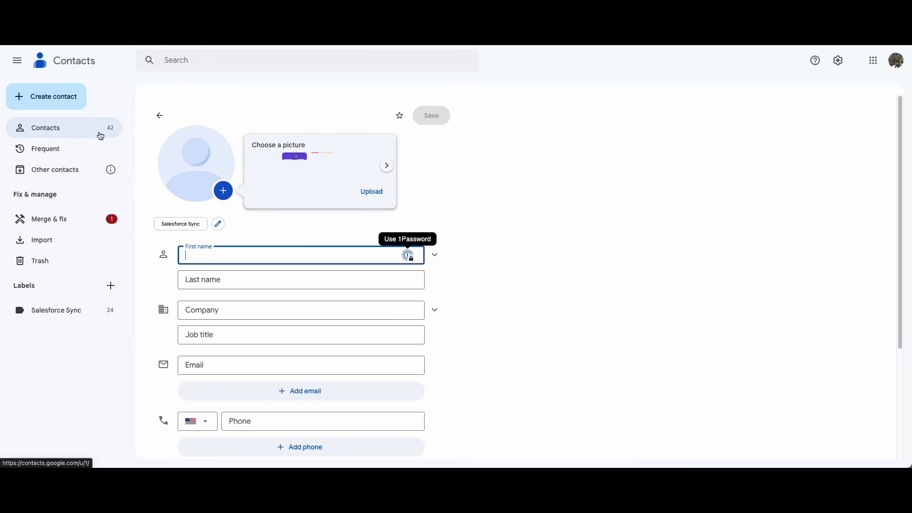
{"action": "left_click", "coordinate": [225, 255]}
{"action": "type", "text": "Sarah"}
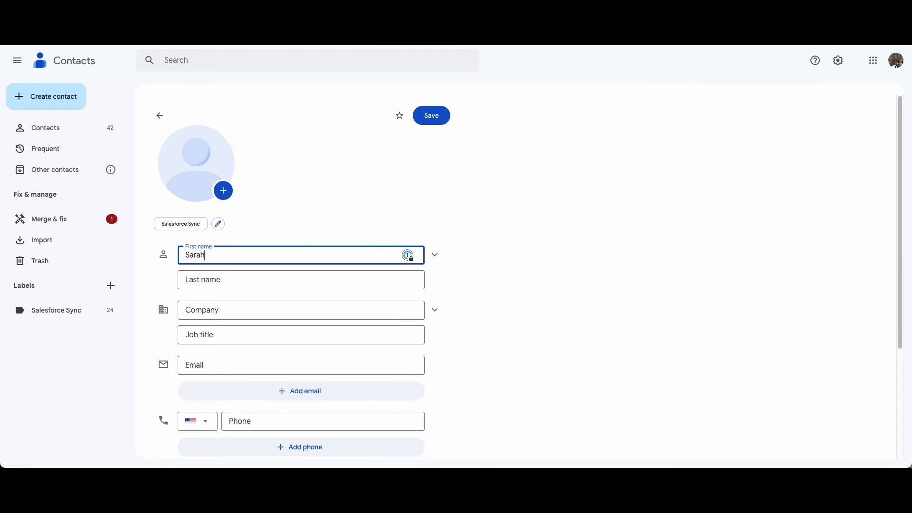
{"action": "left_click", "coordinate": [299, 280]}
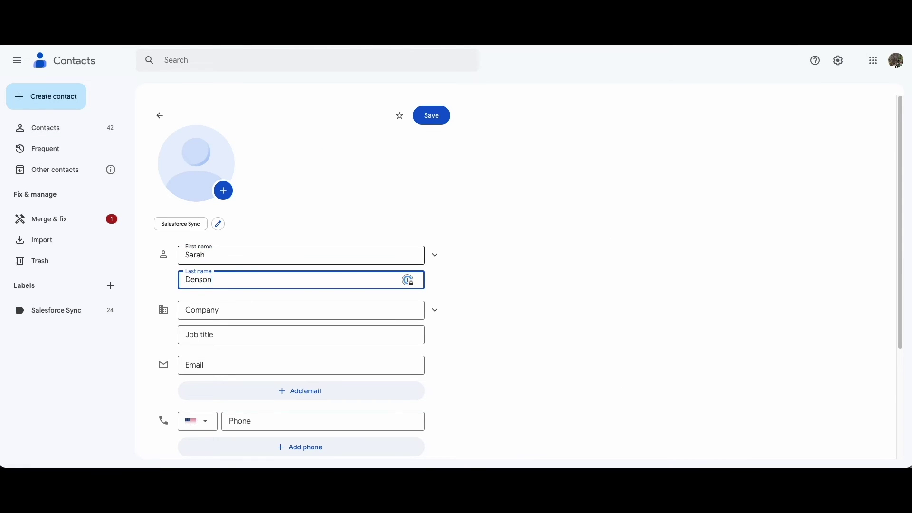
{"action": "key", "text": "Tab"}
{"action": "type", "text": "Edge Communications"}
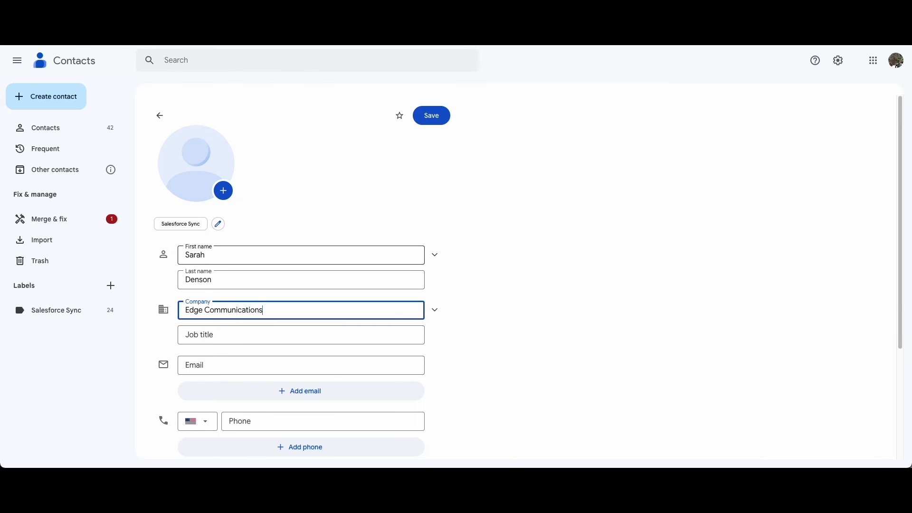
{"action": "key", "text": "Tab"}
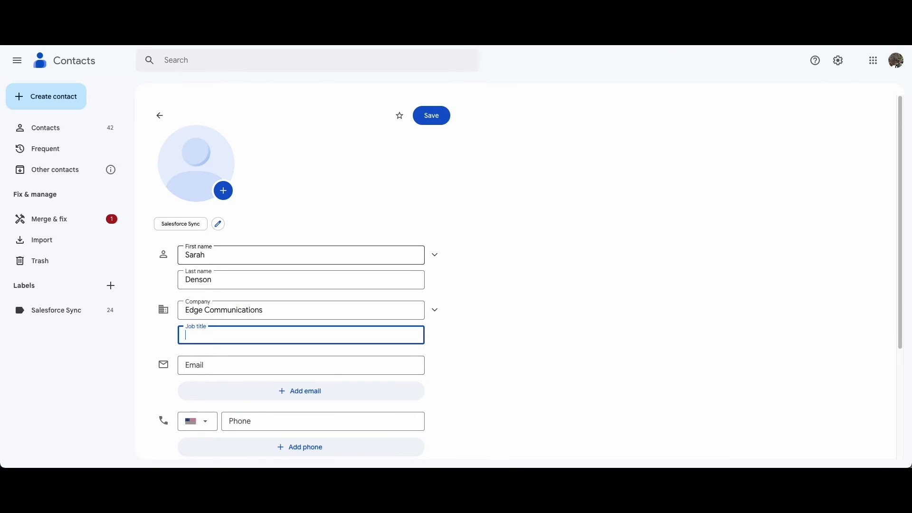
{"action": "type", "text": "Manager"}
Step: Add the contact's email address and phone number, then save the contact
{"action": "key", "text": "Tab"}
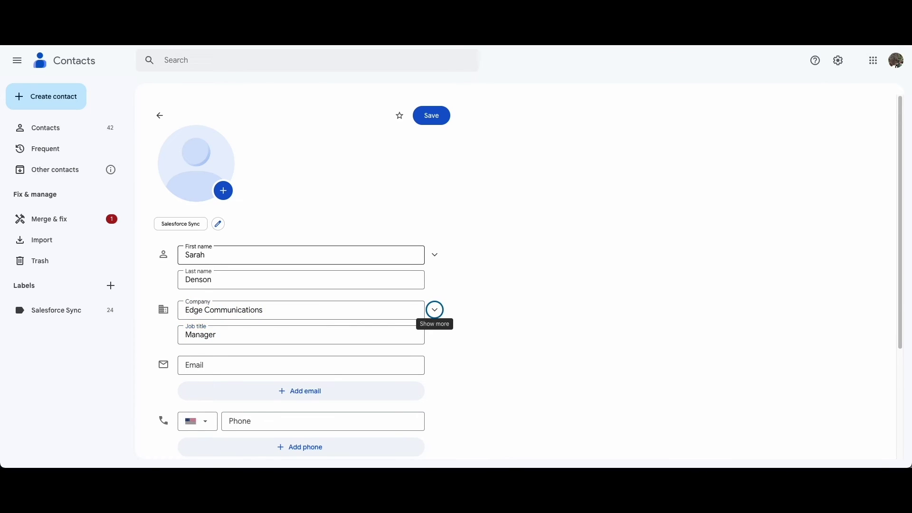
{"action": "key", "text": "Tab"}
{"action": "type", "text": "sde"}
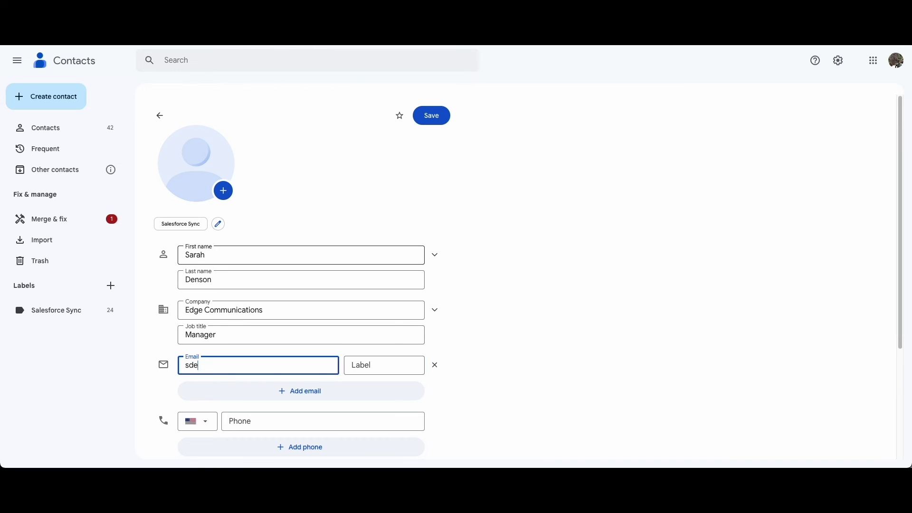
{"action": "type", "text": "nson@fakemail.com"}
{"action": "left_click", "coordinate": [322, 419]}
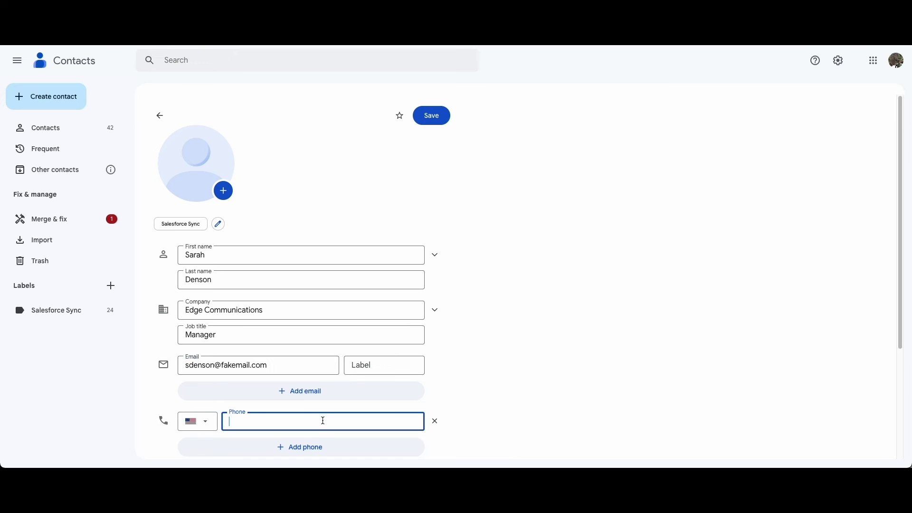
{"action": "type", "text": "555-555-5550"}
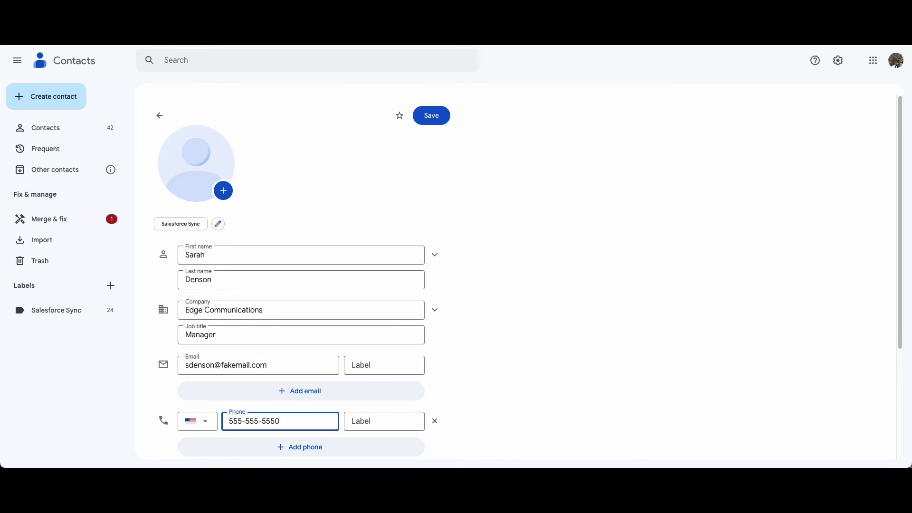
{"action": "scroll", "coordinate": [470, 285], "scroll_direction": "down", "scroll_amount": 1}
{"action": "left_click", "coordinate": [490, 210]}
{"action": "left_click", "coordinate": [434, 122]}
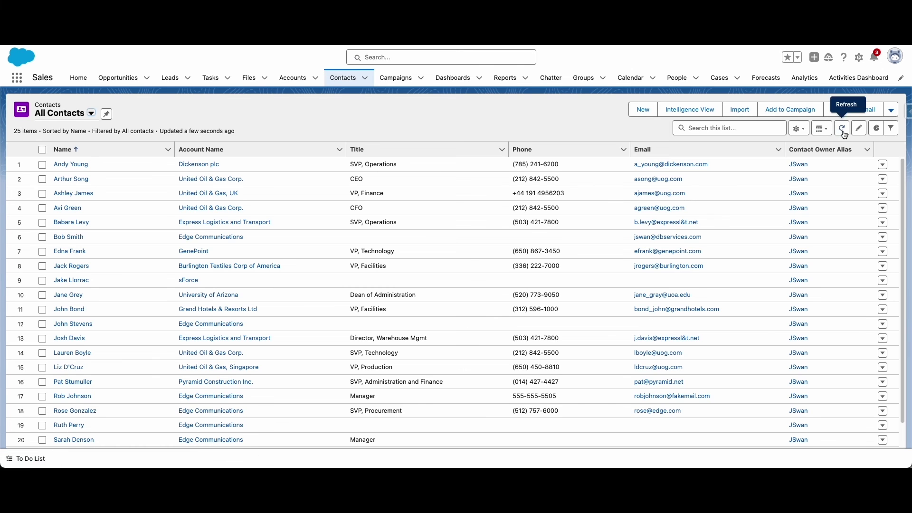
Step: Refresh Salesforce's All Contacts list and scroll to find the new Edge Communications manager
{"action": "left_click", "coordinate": [843, 133]}
{"action": "scroll", "coordinate": [904, 230], "scroll_direction": "down", "scroll_amount": 3}
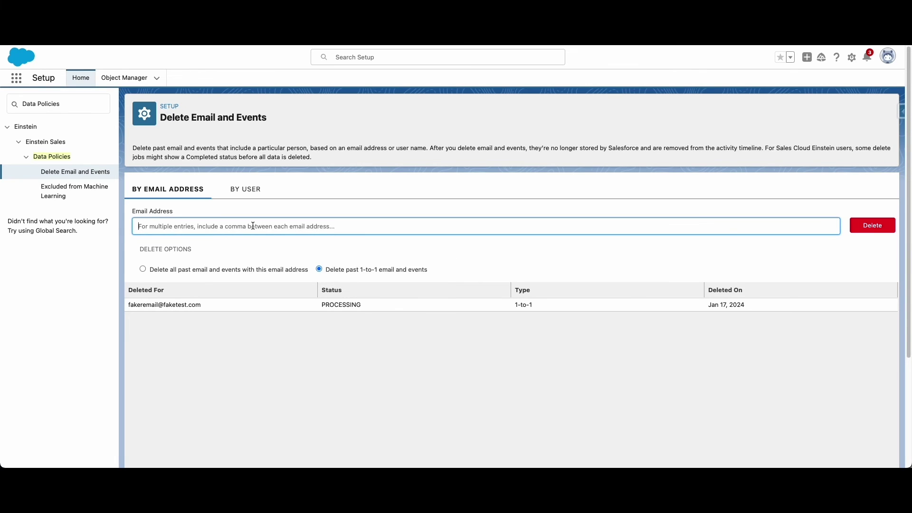
Step: Queue deletion of past 1-to-1 email and events for the contact's email address
{"action": "type", "text": "robjohnson@fakemail.com"}
{"action": "left_click", "coordinate": [878, 225]}
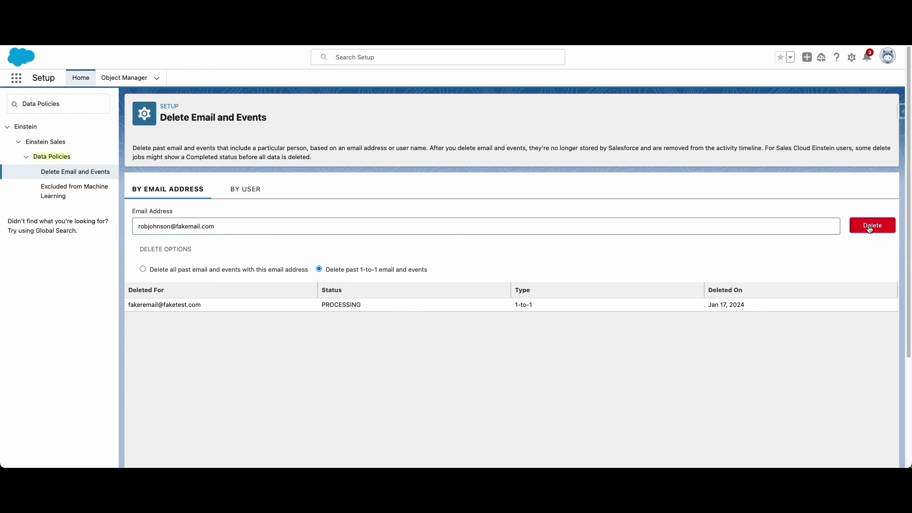
{"action": "left_click", "coordinate": [583, 285]}
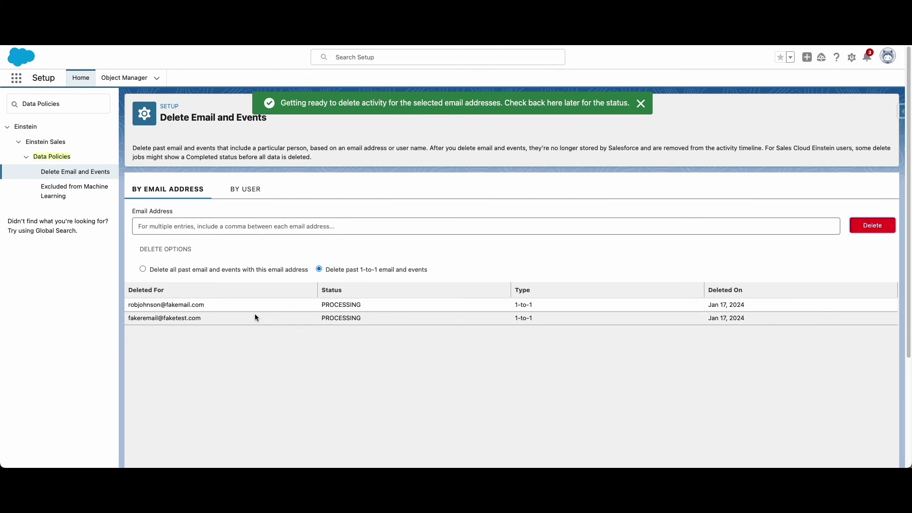
{"action": "left_click", "coordinate": [70, 191]}
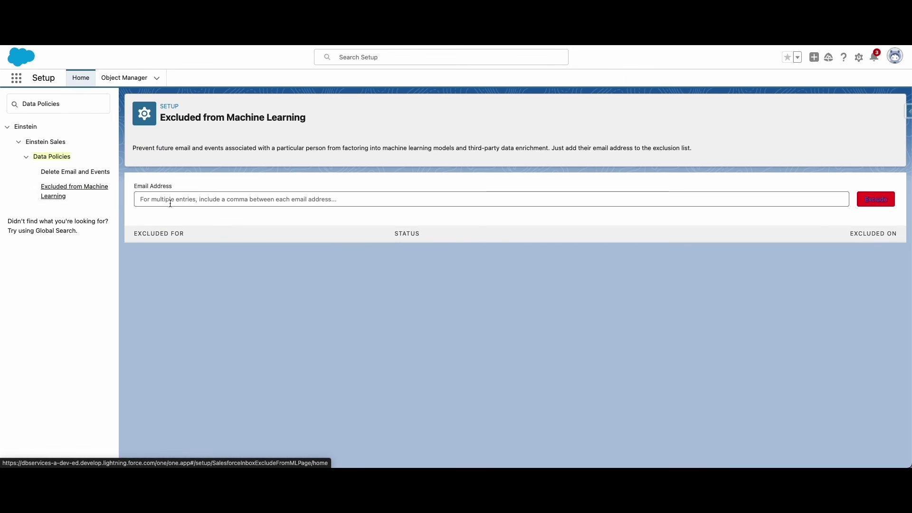
Step: Exclude the pasted contact email address from machine learning and confirm the exclusion
{"action": "left_click", "coordinate": [170, 203]}
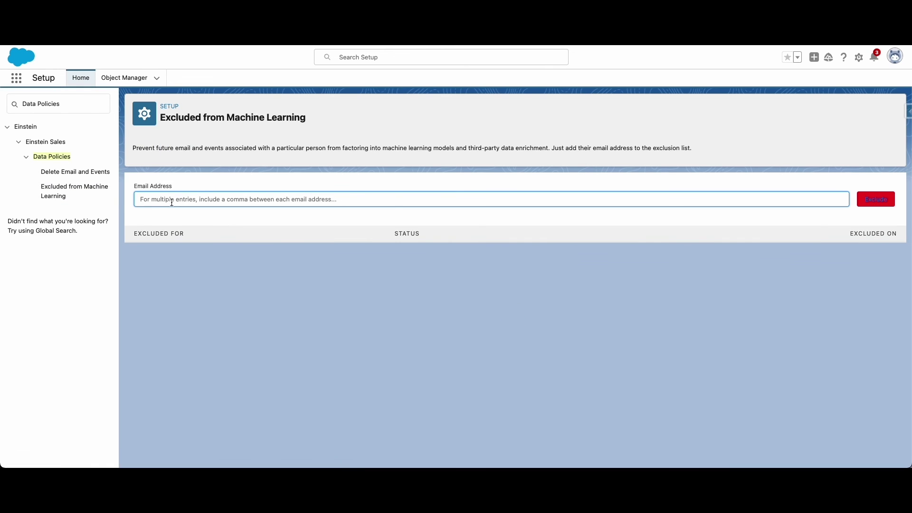
{"action": "key", "text": "super+v"}
{"action": "left_click", "coordinate": [867, 194]}
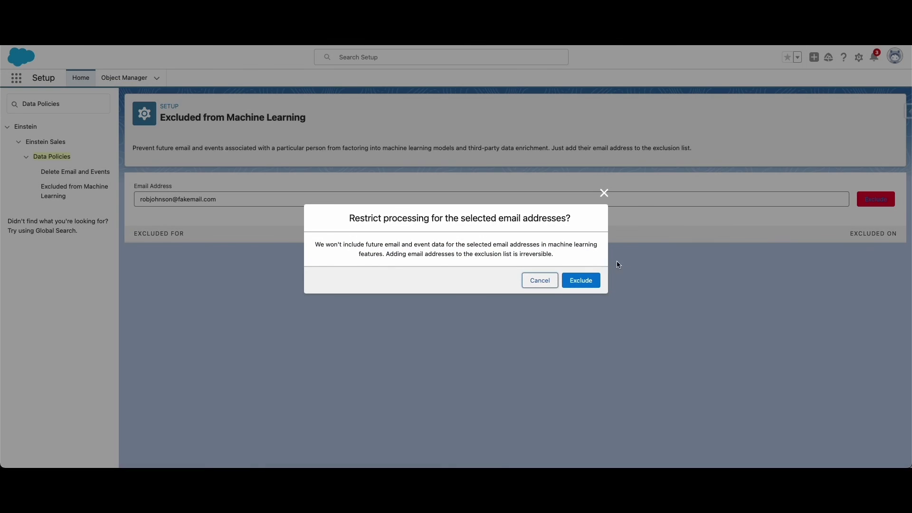
{"action": "left_click", "coordinate": [572, 280]}
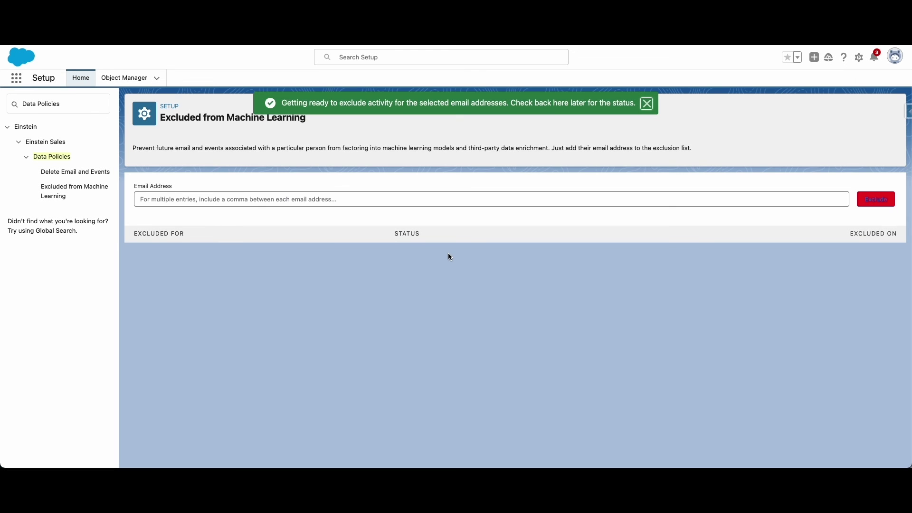
{"action": "triple_click", "coordinate": [66, 104]}
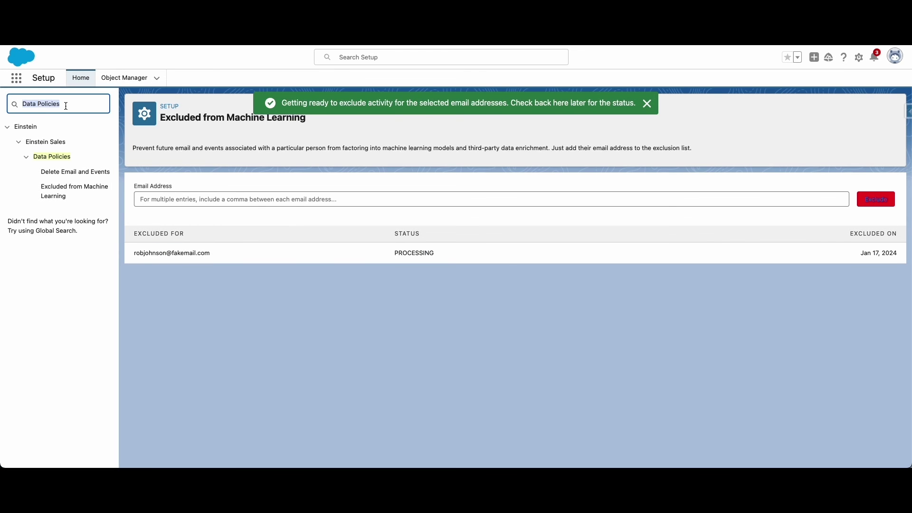
Step: Find Einstein Activity Capture via Quick Find and open its Excluded Addresses list
{"action": "type", "text": "Einstein Act"}
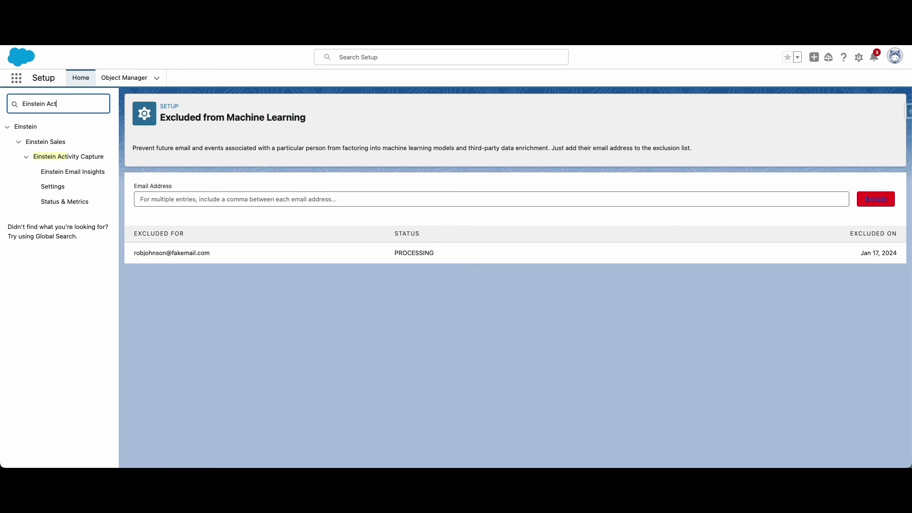
{"action": "left_click", "coordinate": [53, 187]}
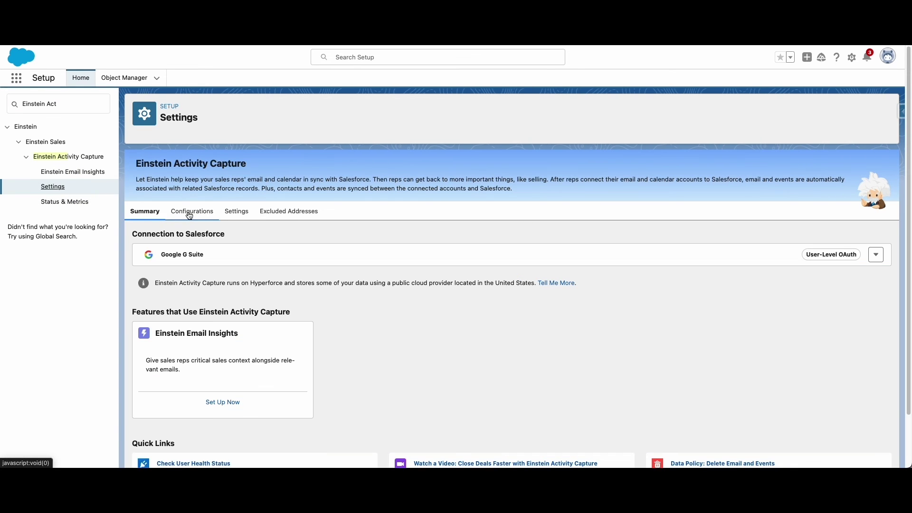
{"action": "left_click", "coordinate": [189, 214]}
{"action": "left_click", "coordinate": [275, 213]}
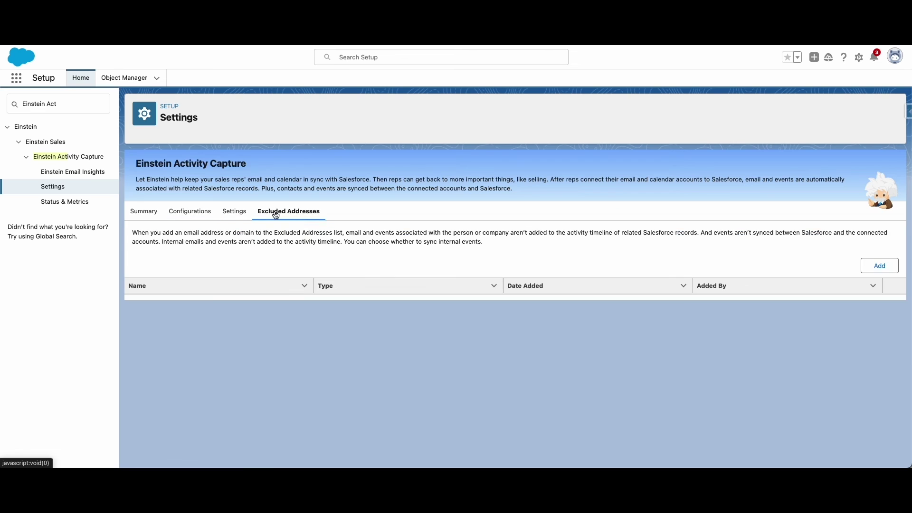
Step: Add the contact's email address as a new Einstein Activity Capture excluded address and confirm
{"action": "left_click", "coordinate": [877, 265]}
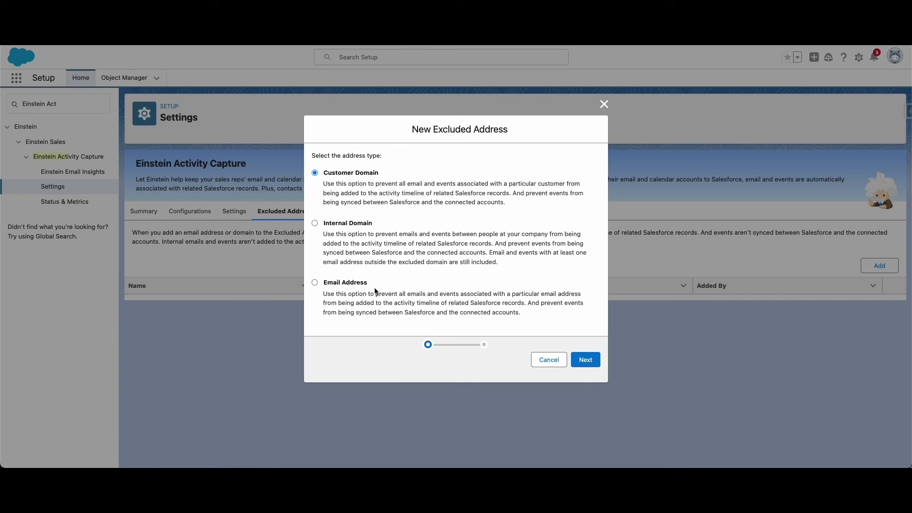
{"action": "left_click", "coordinate": [350, 284]}
{"action": "left_click", "coordinate": [585, 360]}
{"action": "left_click", "coordinate": [352, 164]}
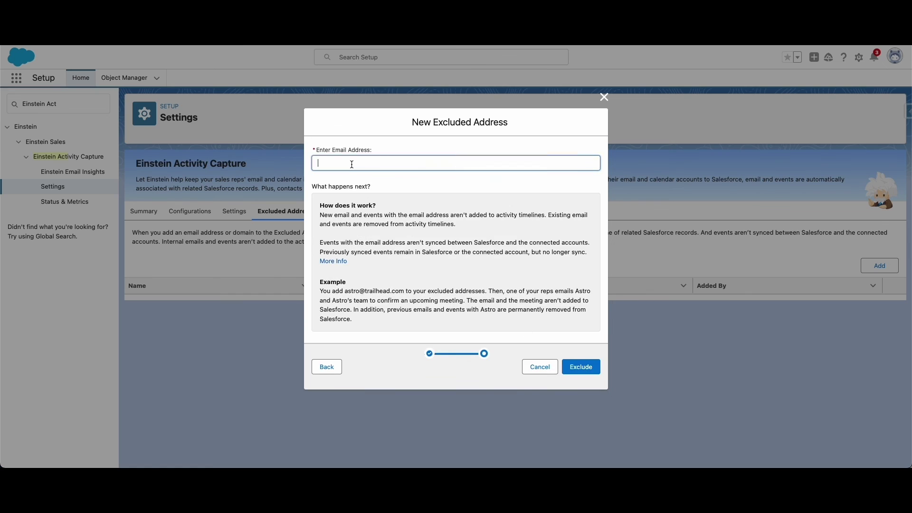
{"action": "key", "text": "ctrl+v"}
{"action": "left_click", "coordinate": [584, 366]}
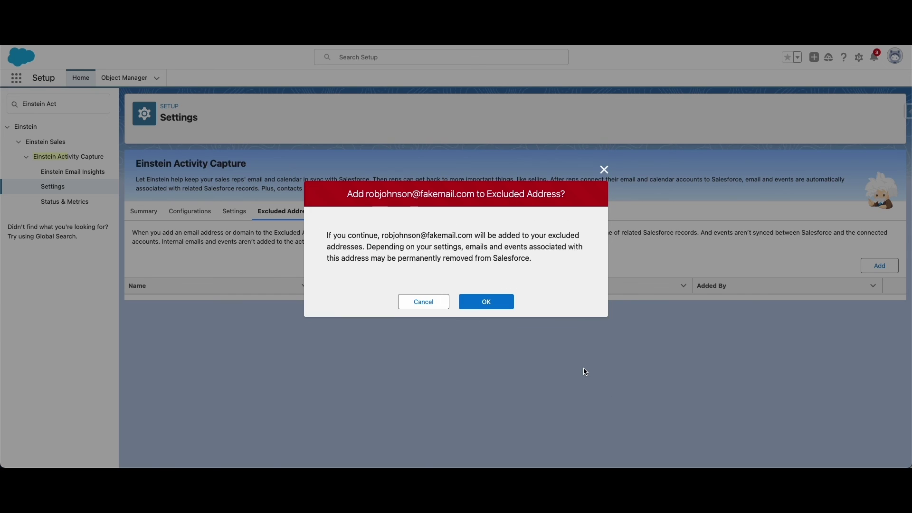
{"action": "left_click", "coordinate": [492, 307]}
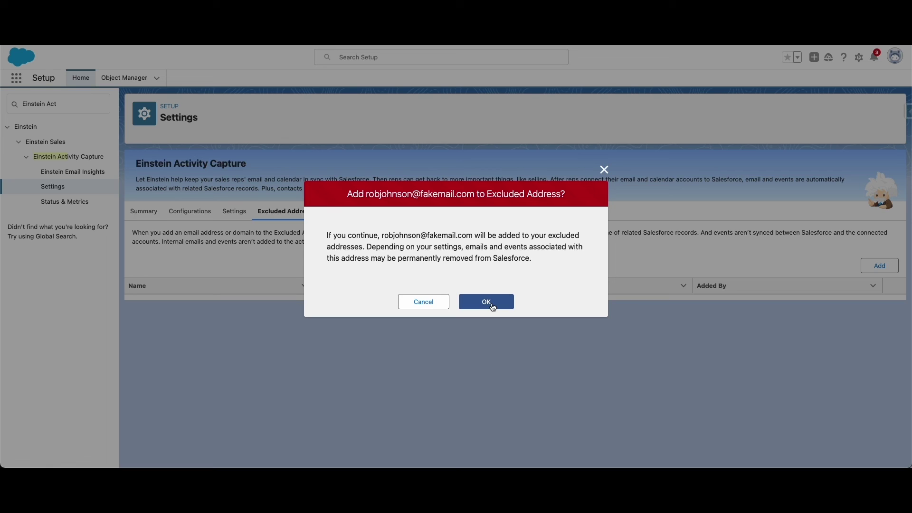